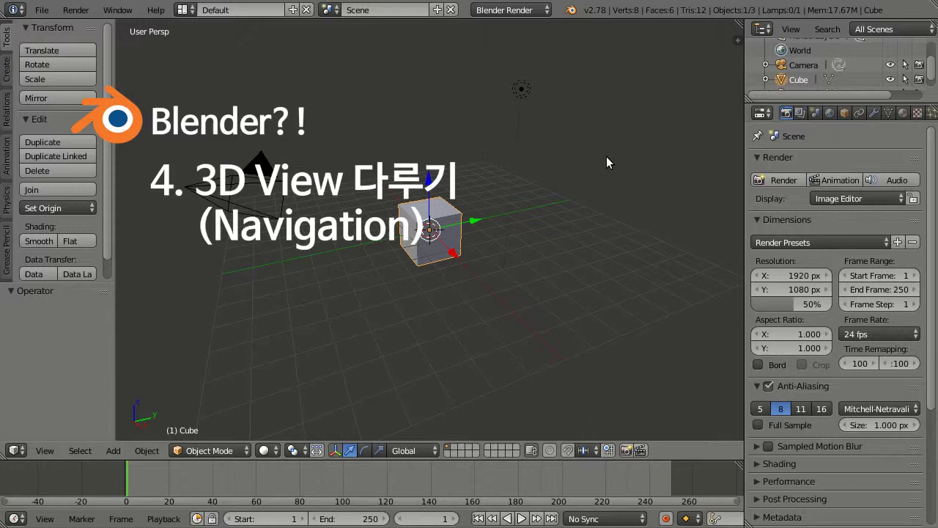
# Scroll the Blender manual's Navigation page down from the Orbit section.
pyautogui.click(161, 11)
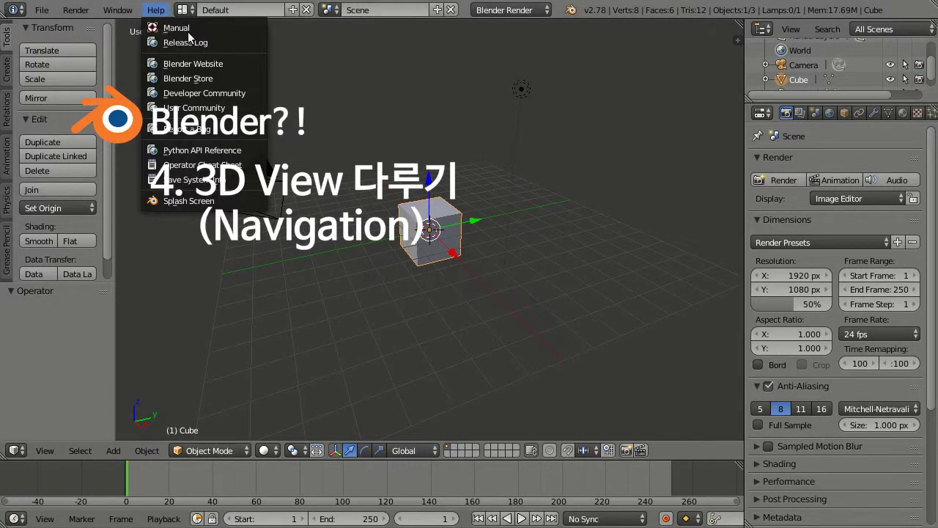
pyautogui.press('Escape')
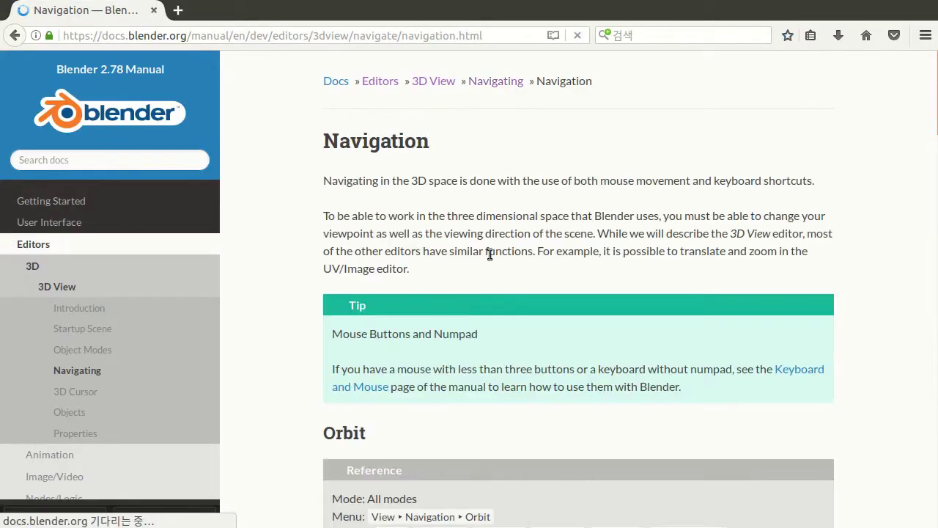
pyautogui.scroll(-3, 861, 282)
pyautogui.scroll(-2, 861, 281)
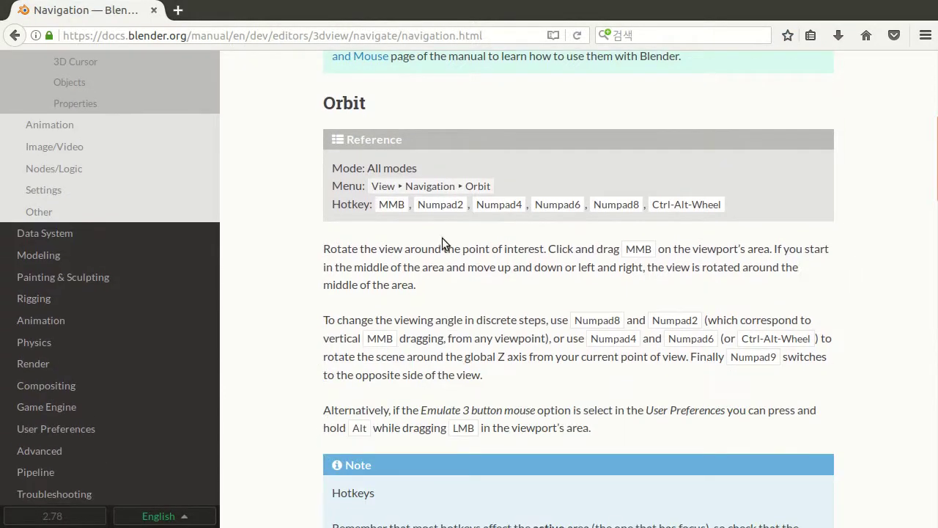
pyautogui.scroll(-2, 872, 290)
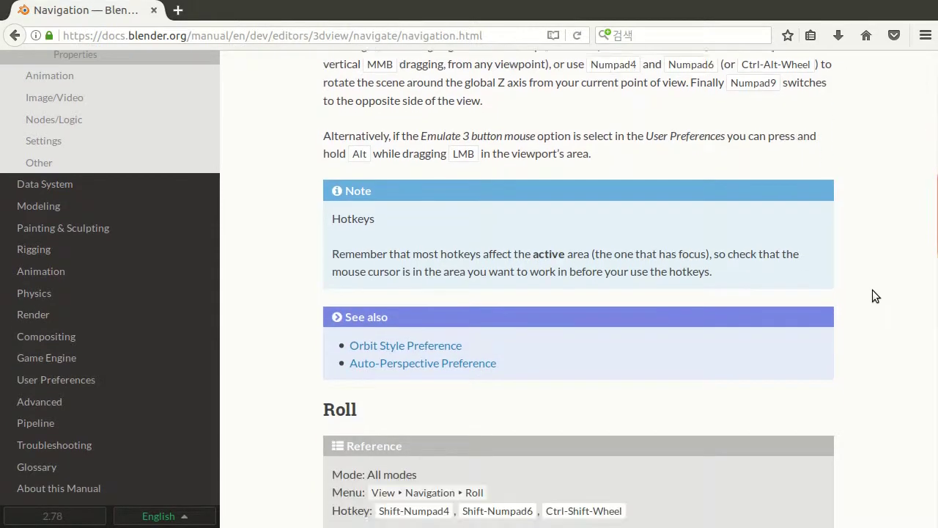
pyautogui.scroll(-3, 873, 290)
pyautogui.scroll(-3, 872, 289)
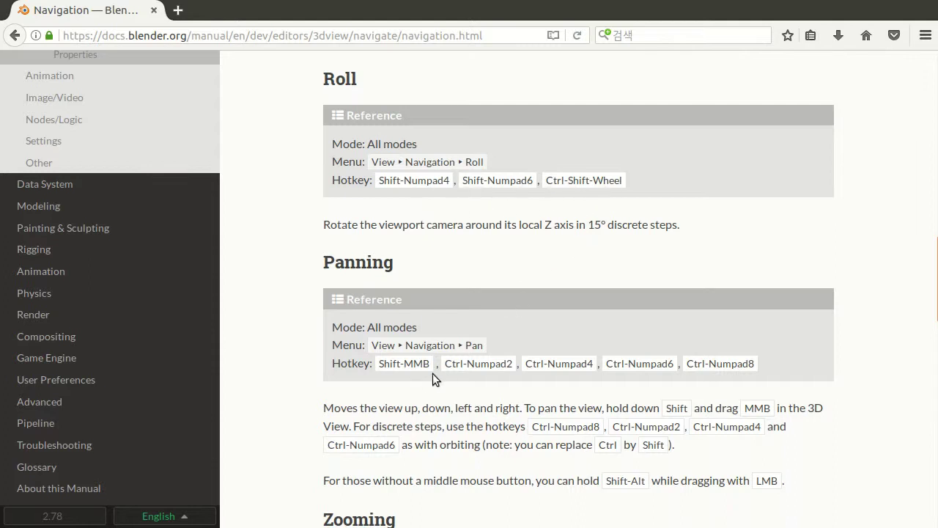
# Keep scrolling the manual down through the Panning and Zooming sections.
pyautogui.scroll(-2, 833, 330)
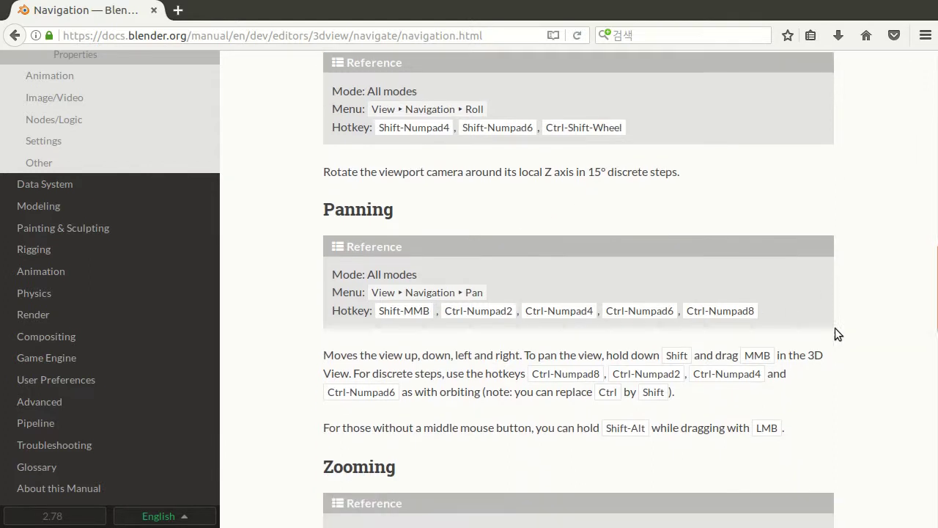
pyautogui.scroll(-2, 833, 331)
pyautogui.scroll(-2, 796, 344)
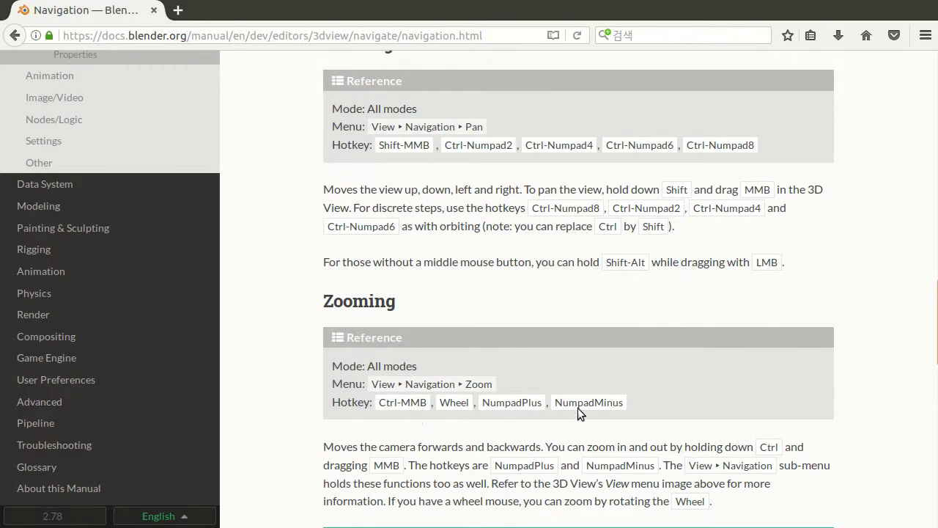
pyautogui.scroll(-1, 869, 256)
pyautogui.scroll(-1, 867, 254)
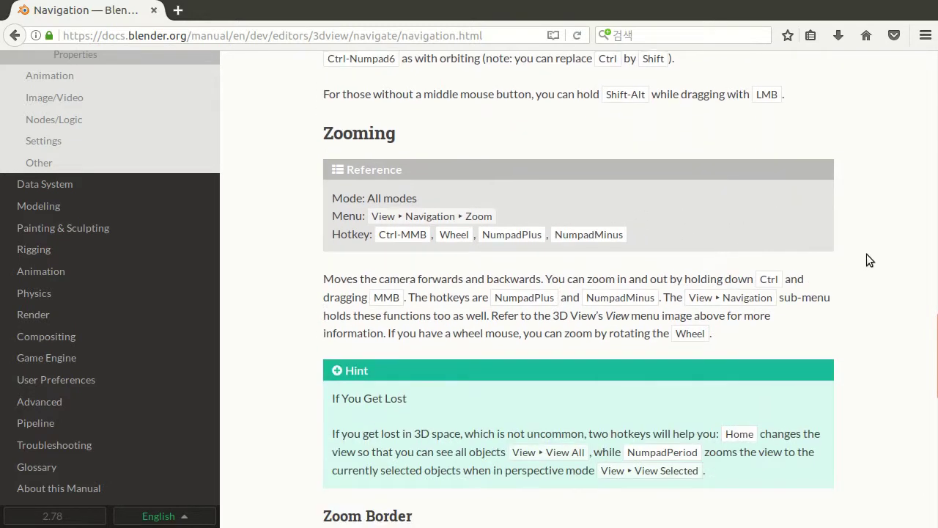
pyautogui.scroll(-4, 866, 254)
pyautogui.scroll(-3, 867, 253)
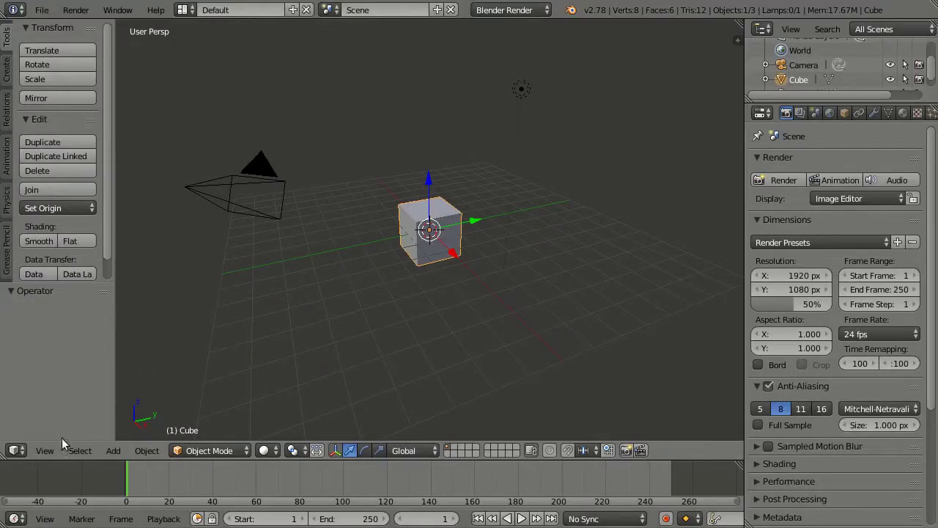
pyautogui.click(42, 452)
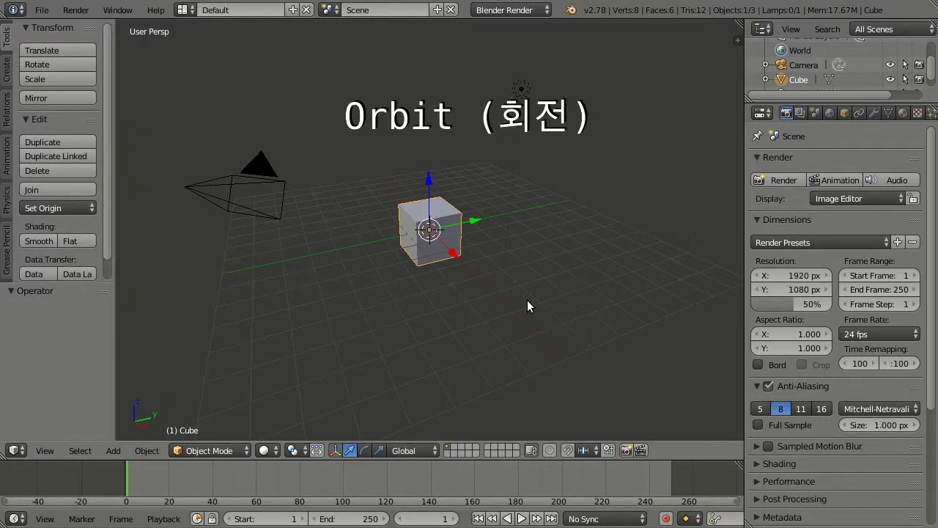
pyautogui.moveTo(527, 300)
pyautogui.mouseDown(button='middle')
pyautogui.moveTo(355, 309)
pyautogui.moveTo(486, 314)
pyautogui.moveTo(590, 292)
pyautogui.moveTo(468, 296)
pyautogui.moveTo(459, 360)
pyautogui.moveTo(490, 299)
pyautogui.moveTo(691, 301)
pyautogui.moveTo(252, 290)
pyautogui.moveTo(584, 290)
pyautogui.moveTo(558, 291)
pyautogui.moveTo(550, 206)
pyautogui.moveTo(541, 354)
pyautogui.moveTo(537, 259)
pyautogui.moveTo(538, 288)
pyautogui.mouseUp(button='middle')
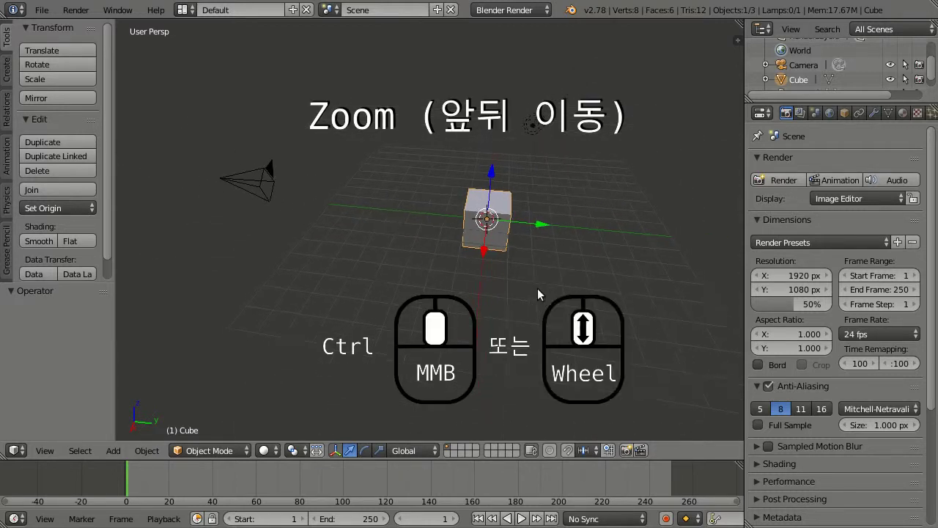
pyautogui.scroll(1, 537, 289)
pyautogui.scroll(-3, 538, 288)
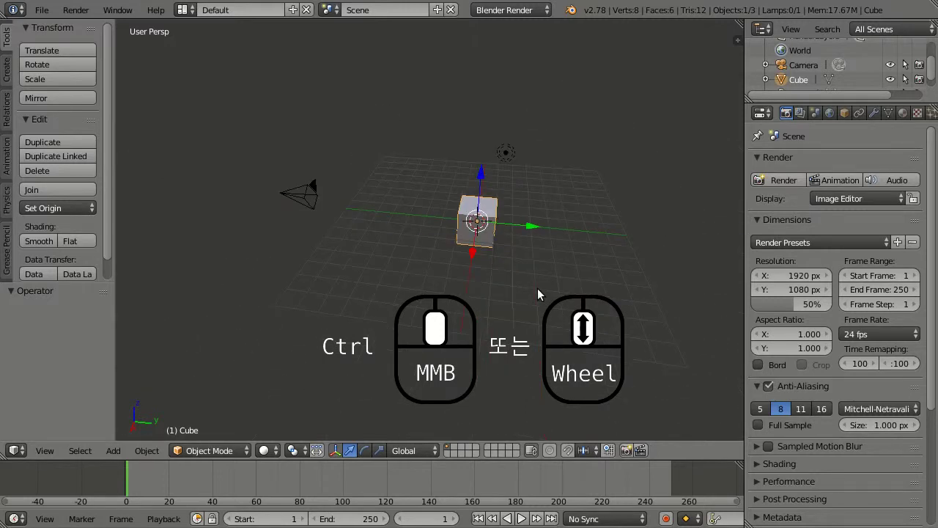
pyautogui.scroll(5, 537, 289)
pyautogui.scroll(-4, 538, 288)
pyautogui.moveTo(537, 288); pyautogui.dragTo(494, 316, button='middle')
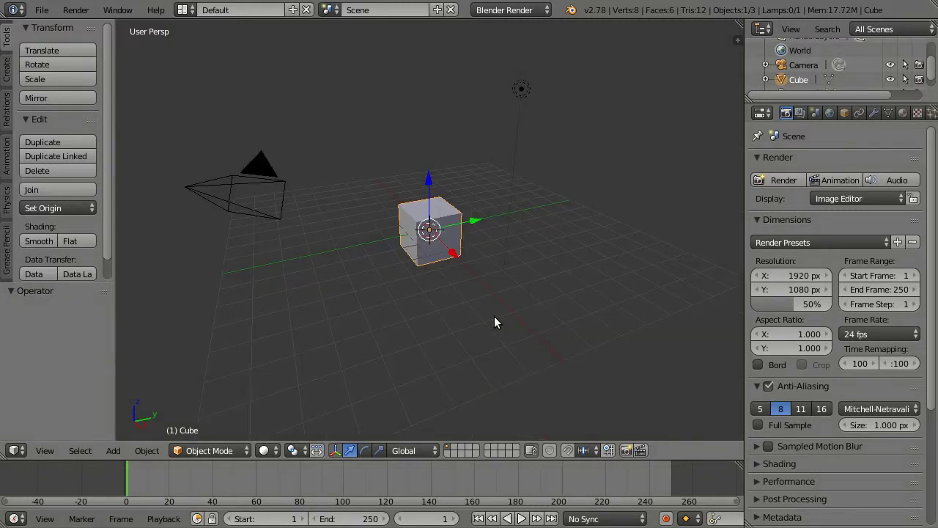
# Review the View menu's viewpoints, then switch to Front view with Numpad 1.
pyautogui.click(45, 450)
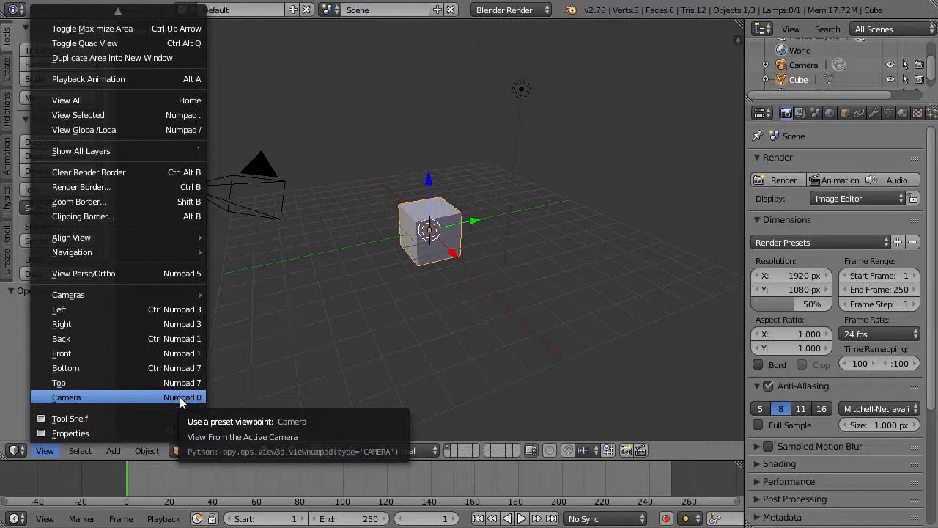
pyautogui.press('KP_1')
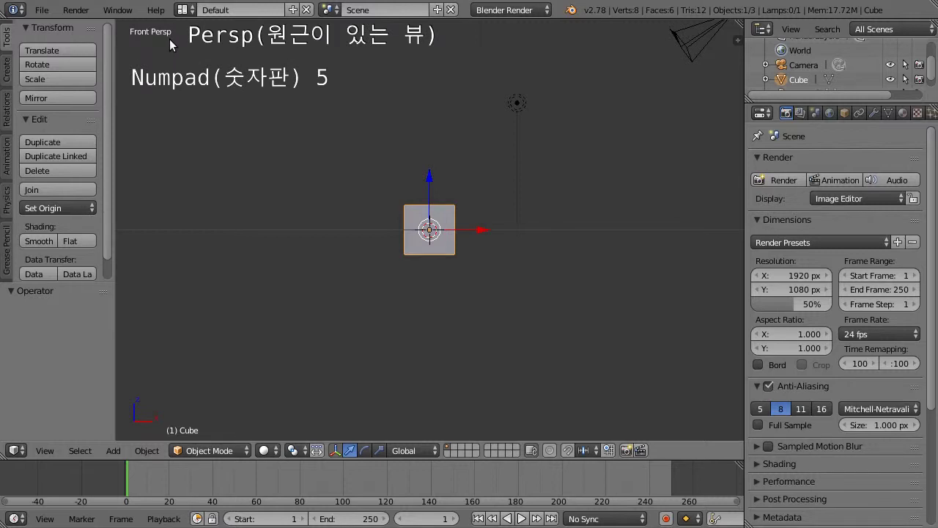
# Switch to orthographic and cycle through right, top, bottom, front, back and left views.
pyautogui.press('KP_5')
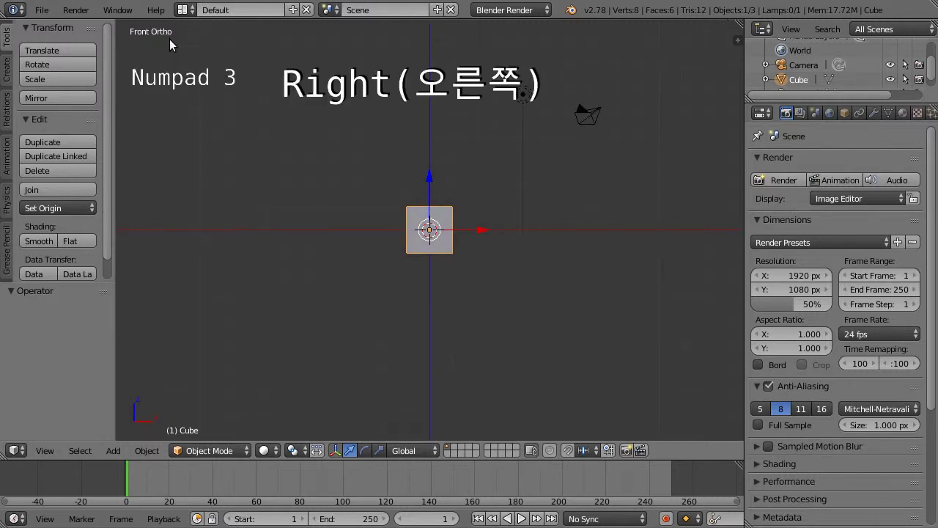
pyautogui.press('KP_3')
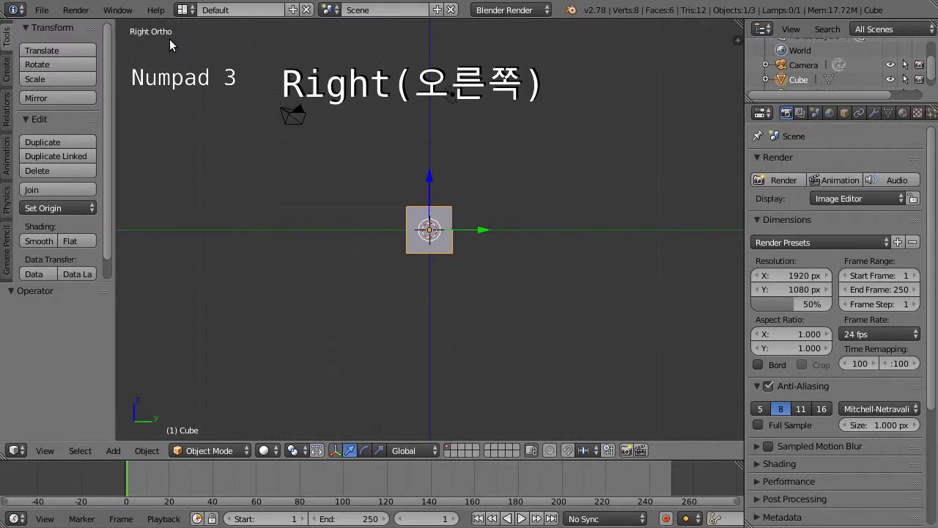
pyautogui.press('KP_7')
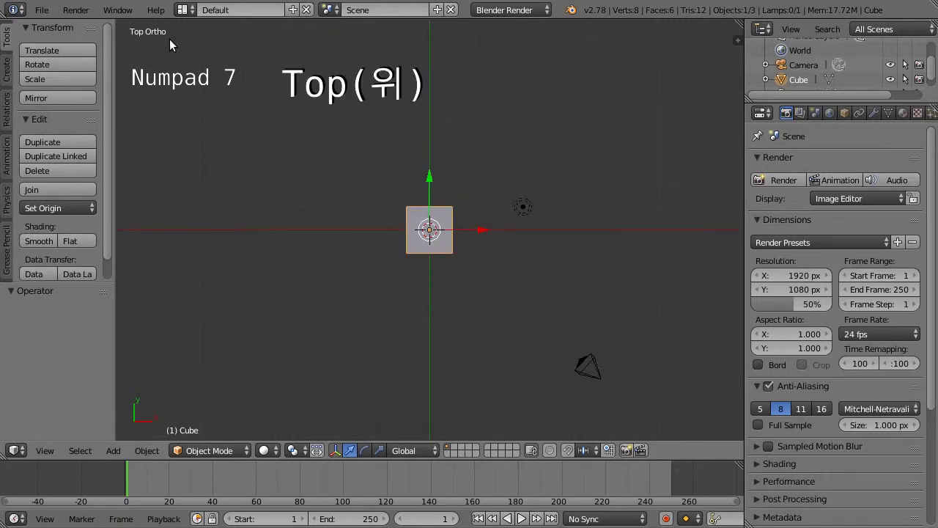
pyautogui.press('ctrl+KP_7')
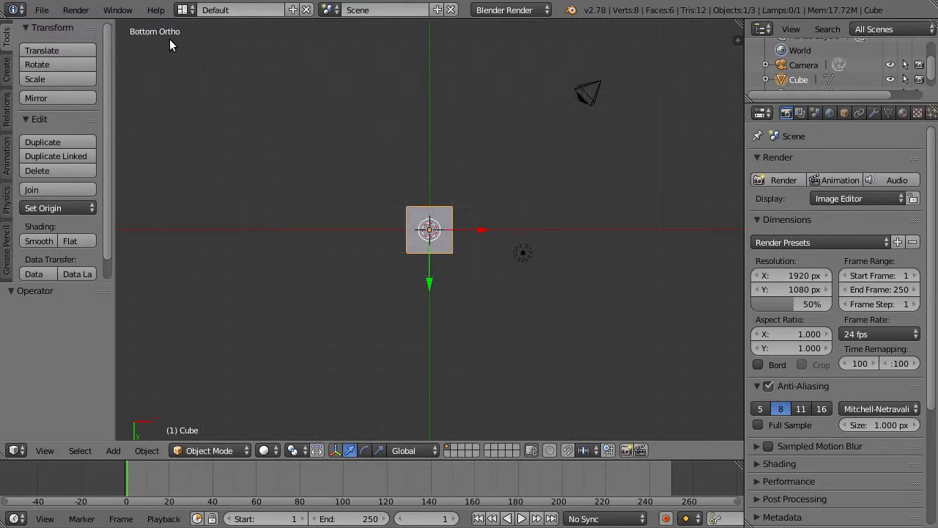
pyautogui.press('KP_1')
pyautogui.press('ctrl+KP_1')
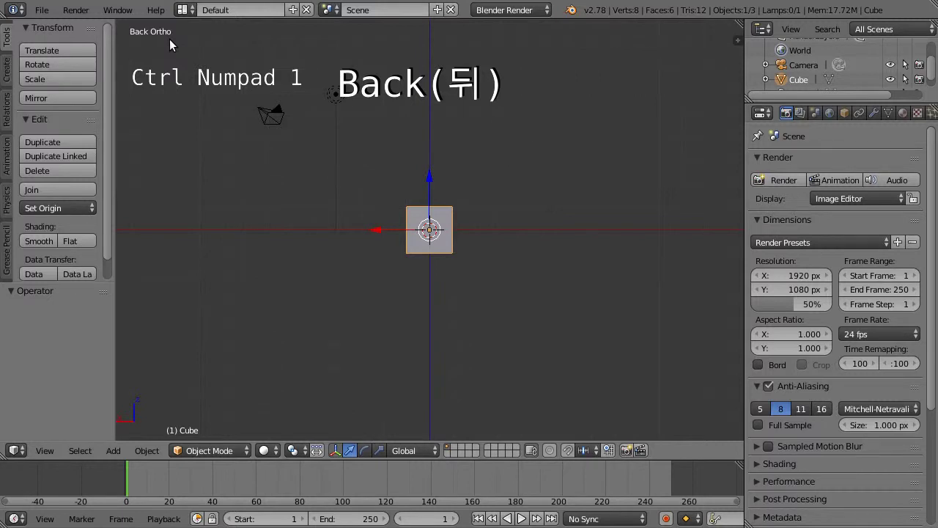
pyautogui.press('KP_3')
pyautogui.press('ctrl+KP_3')
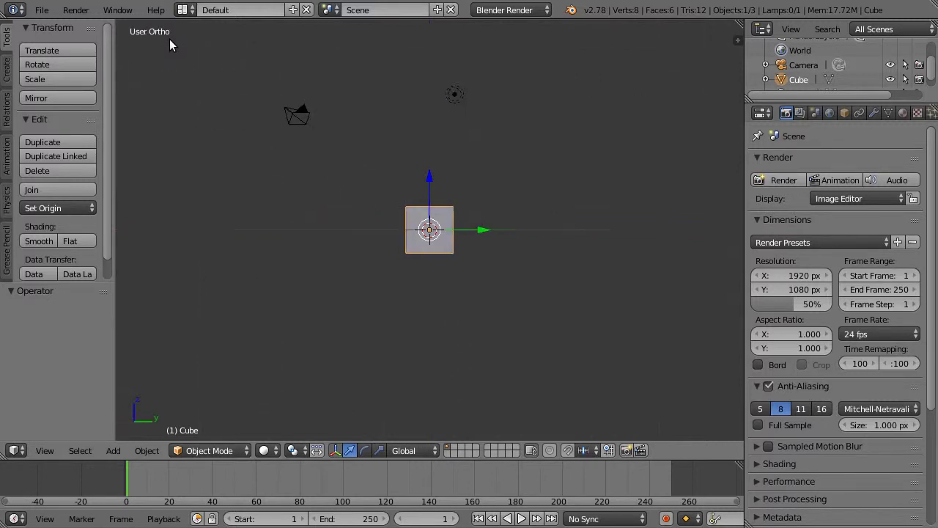
# Orbit, toggle perspective and ortho, enter camera view with Numpad 0, then orbit out.
pyautogui.moveTo(377, 196)
pyautogui.mouseDown(button='middle')
pyautogui.moveTo(442, 213)
pyautogui.moveTo(436, 203)
pyautogui.mouseUp(button='middle')
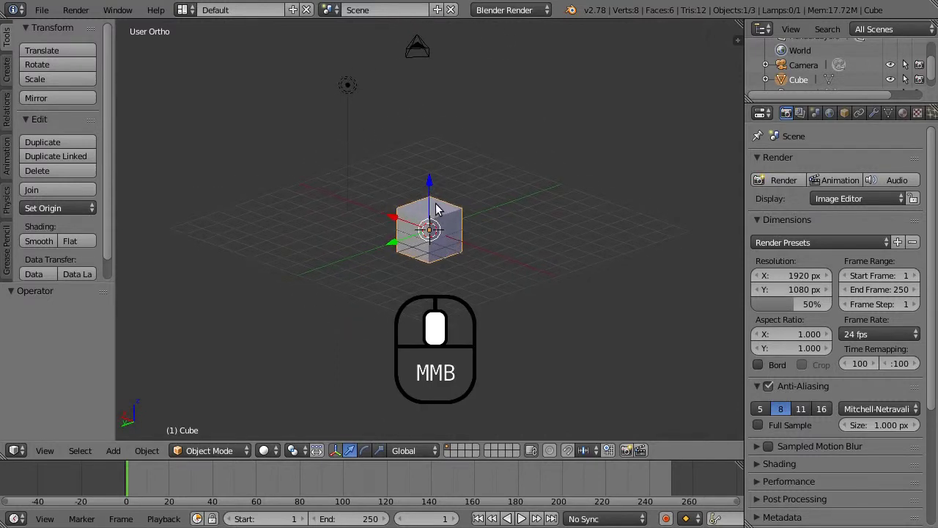
pyautogui.press('KP_5')
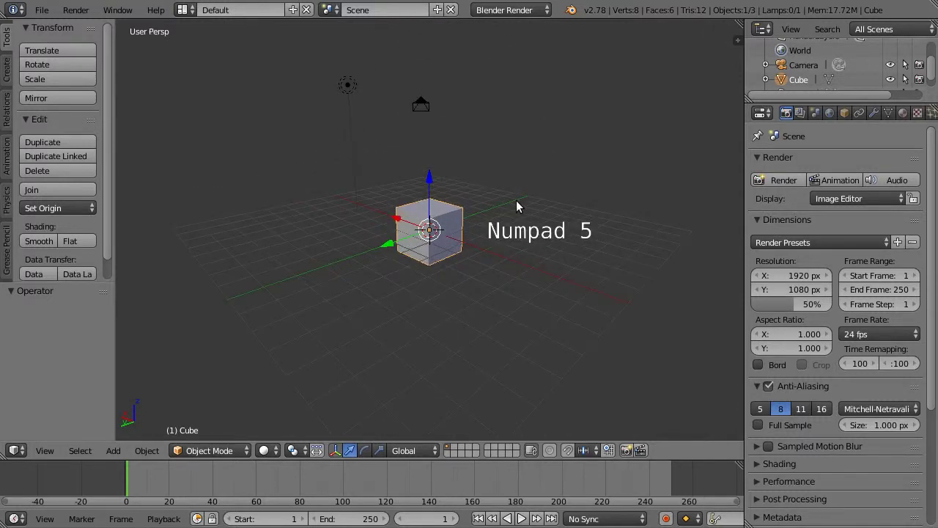
pyautogui.press('KP_5')
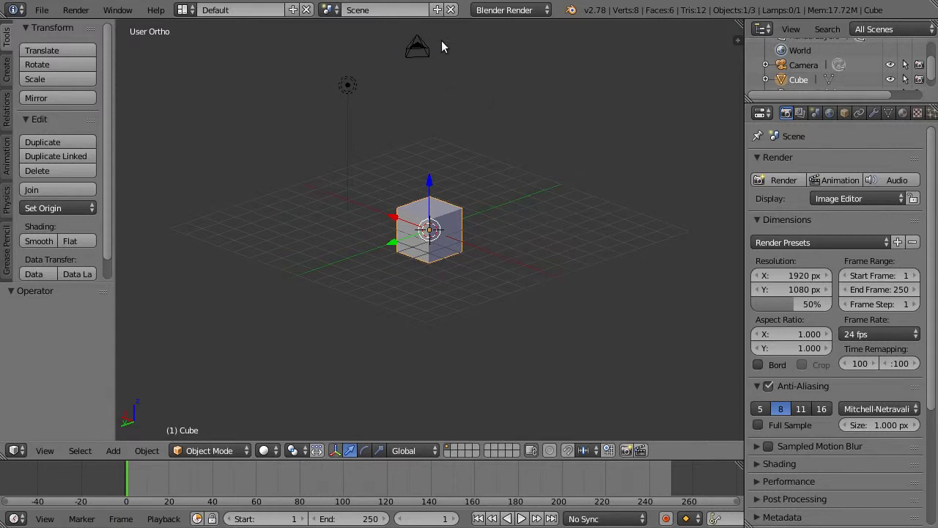
pyautogui.press('KP_0')
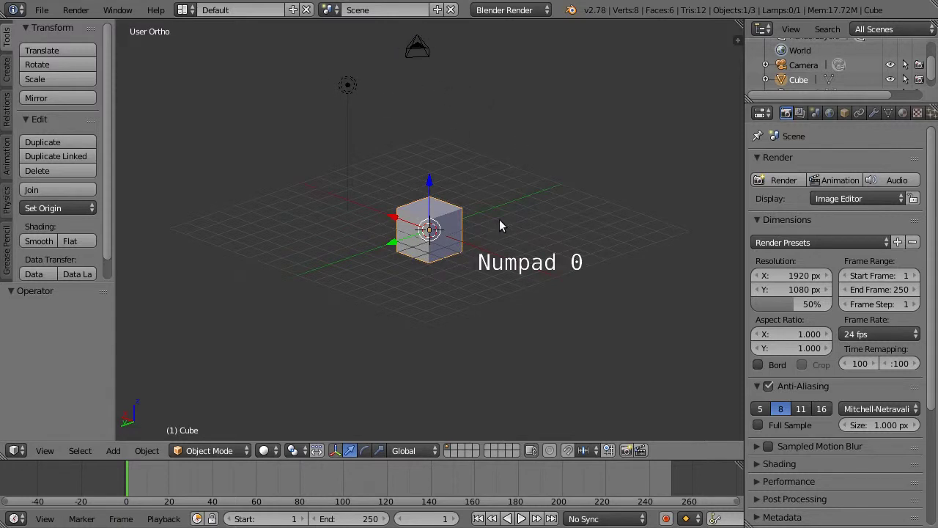
pyautogui.press('KP_0')
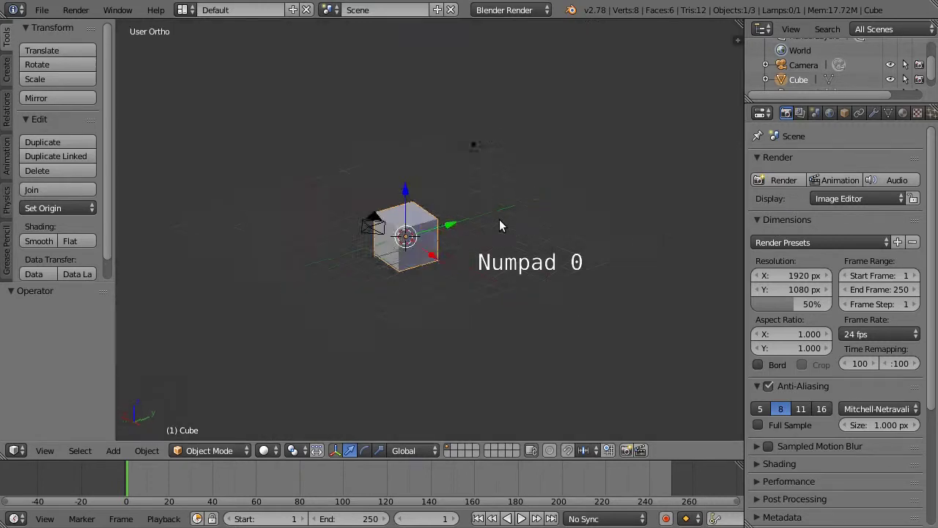
pyautogui.press('KP_0')
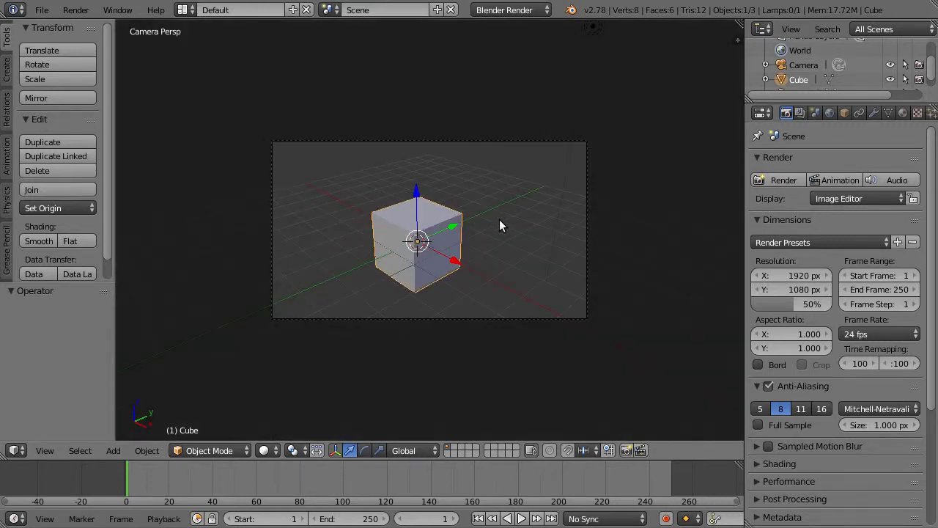
pyautogui.moveTo(499, 219)
pyautogui.mouseDown(button='middle')
pyautogui.moveTo(368, 241)
pyautogui.moveTo(537, 218)
pyautogui.mouseUp(button='middle')
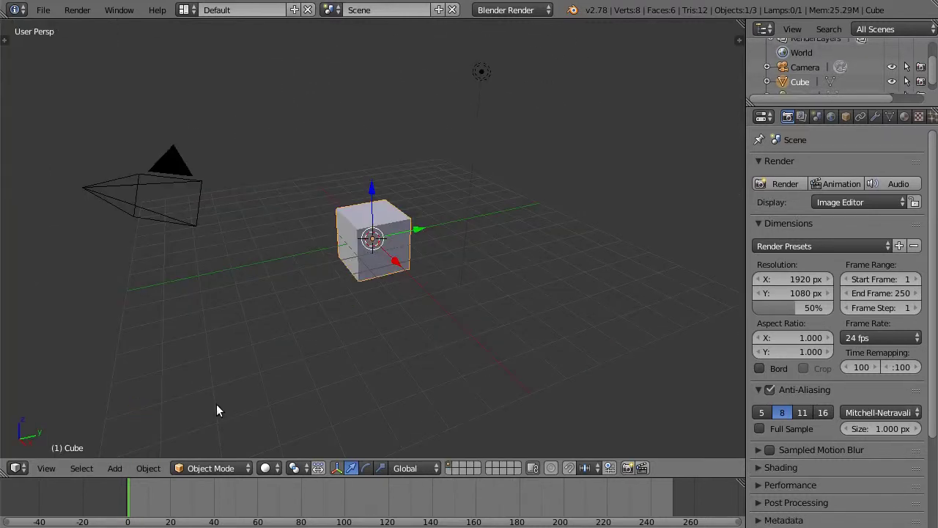
# Set viewport shading to Texture so the cube's face labels appear.
pyautogui.click(44, 468)
pyautogui.click(270, 468)
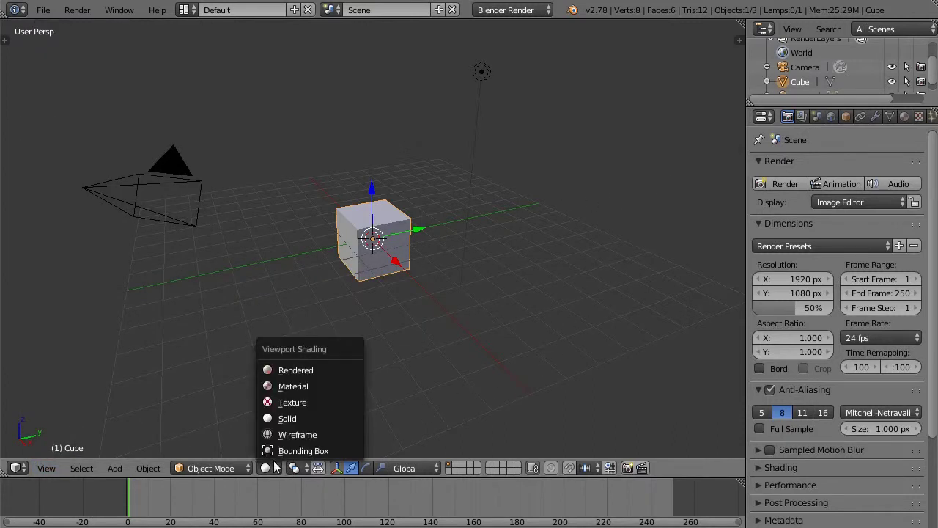
pyautogui.click(293, 403)
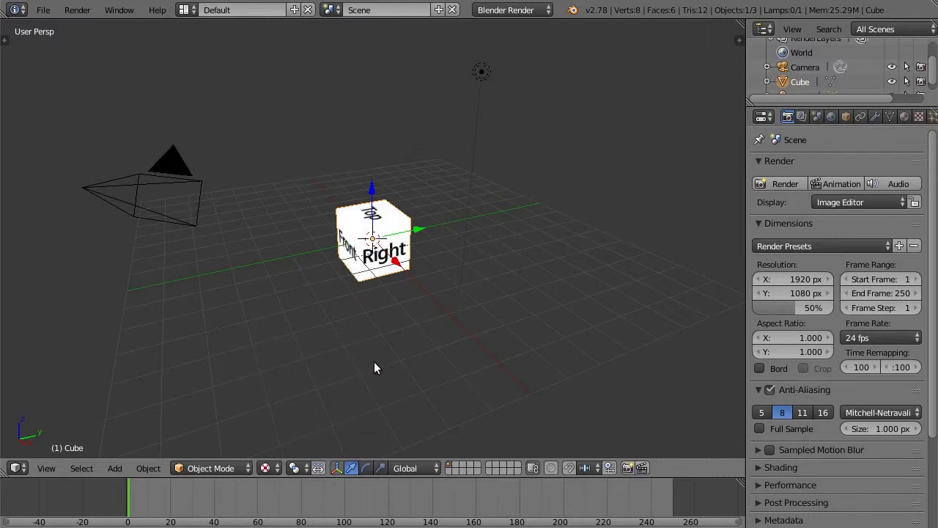
# Align the view to the cube's top, trackball-rotate the cube, and realign to its top.
pyautogui.press('shift+KP_7')
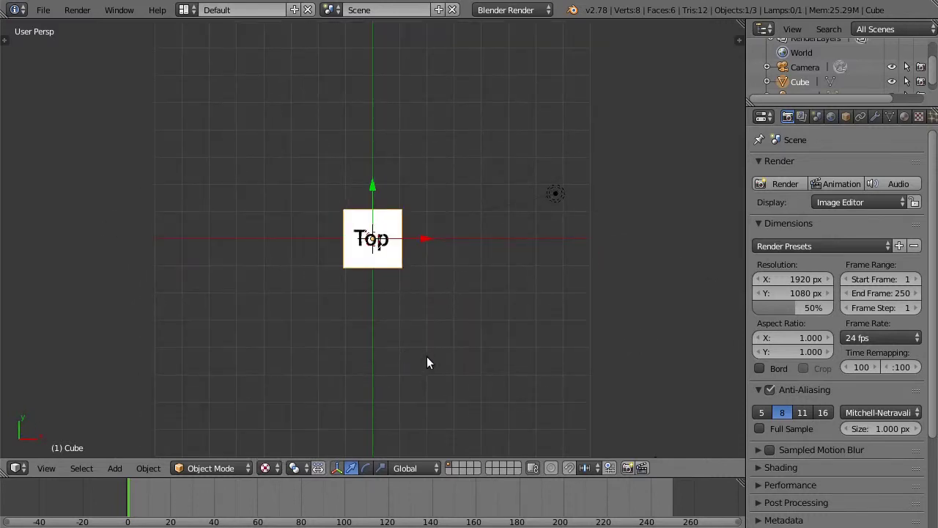
pyautogui.press('r')
pyautogui.press('Escape')
pyautogui.press('r')
pyautogui.press('r')
pyautogui.click(405, 260)
pyautogui.press('shift+KP_7')
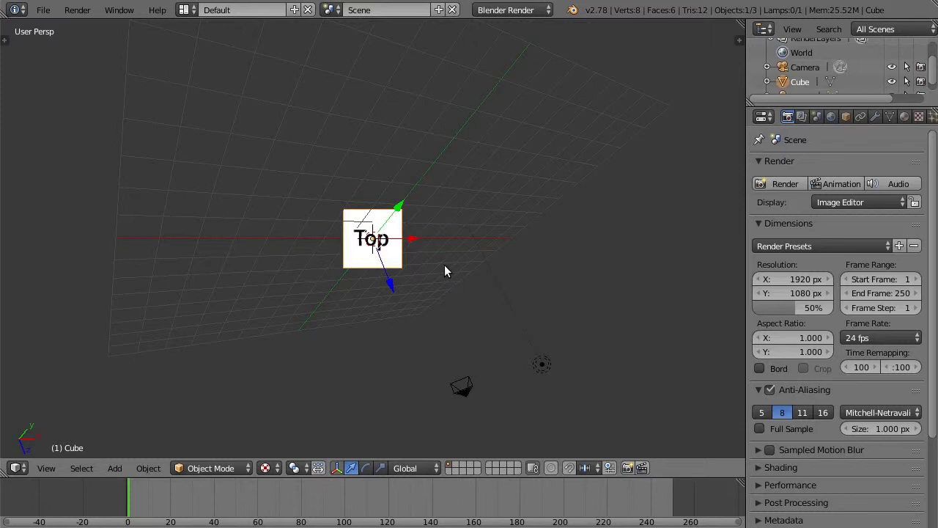
# View the cube square-on from right, front and back, rotate it again, then orbit.
pyautogui.press('shift+KP_3')
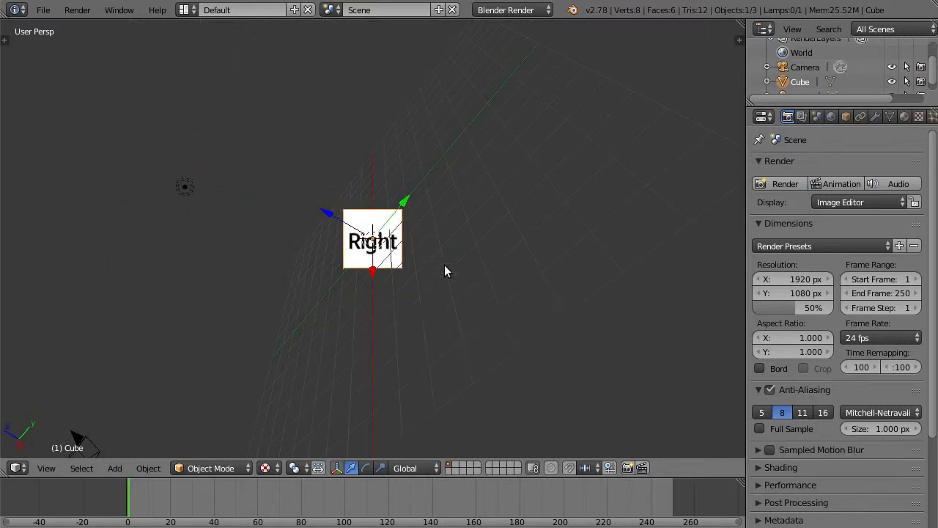
pyautogui.press('shift+KP_1')
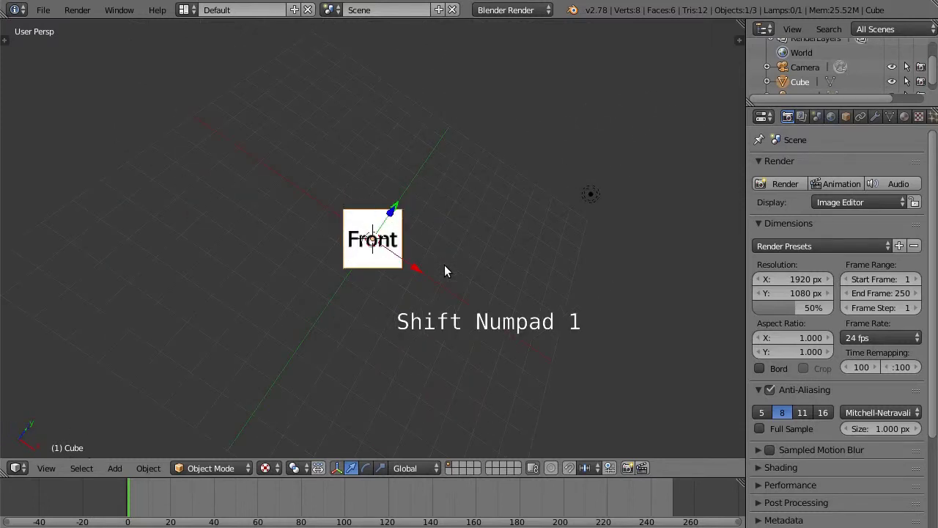
pyautogui.press('ctrl+shift+KP_1')
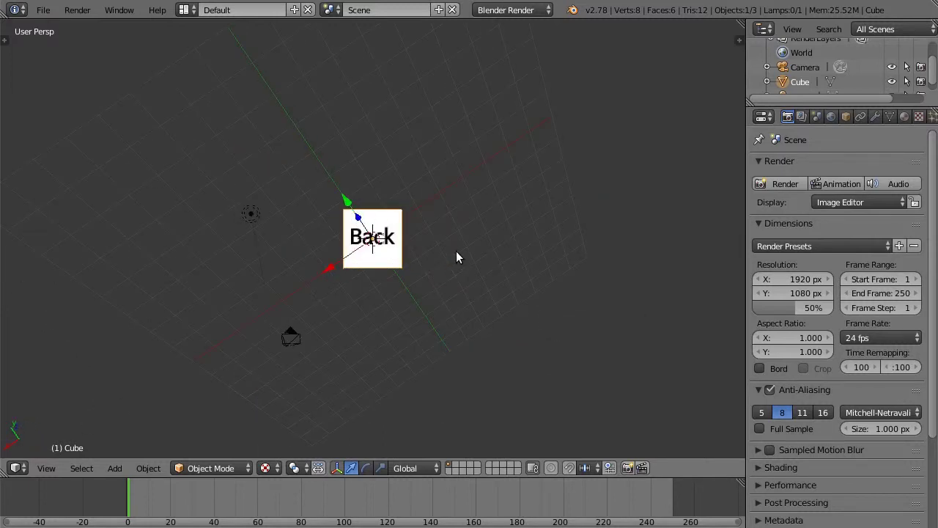
pyautogui.press('r')
pyautogui.press('r')
pyautogui.click(332, 325)
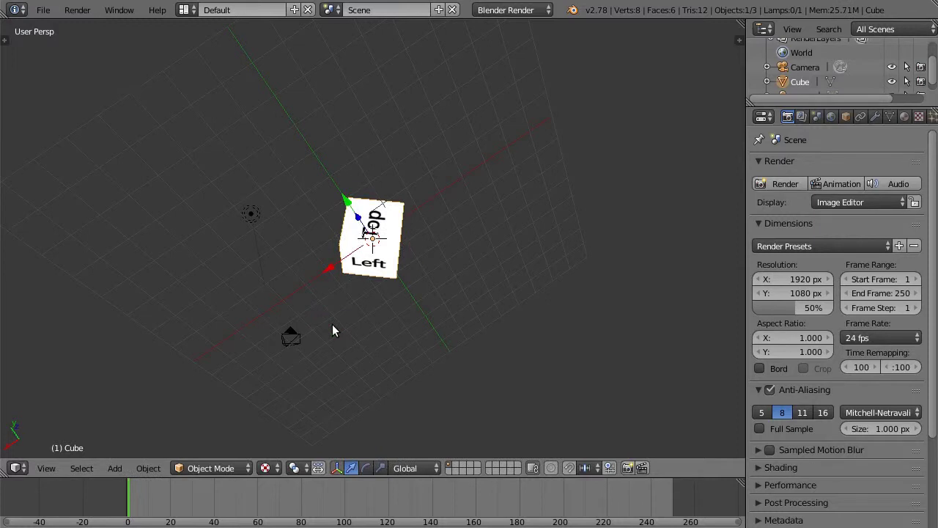
pyautogui.press('shift+KP_1')
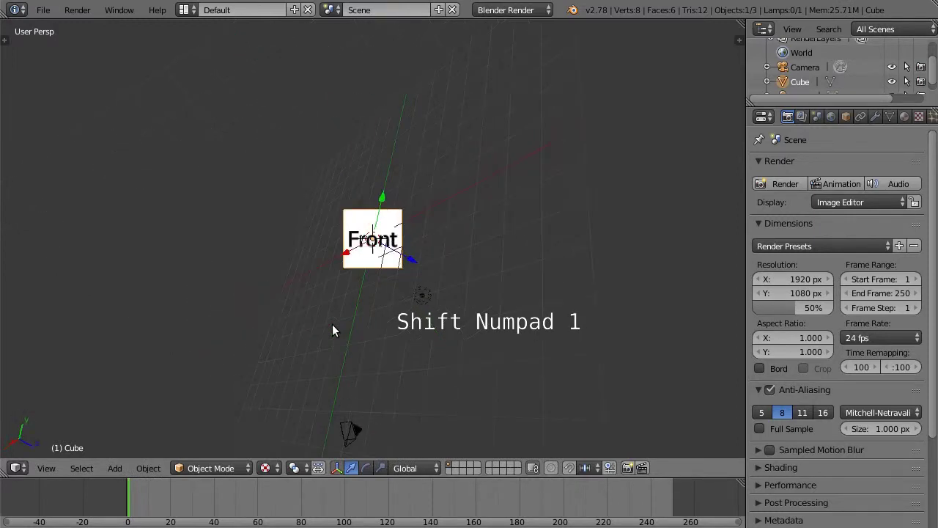
pyautogui.moveTo(332, 324); pyautogui.dragTo(382, 325, button='middle')
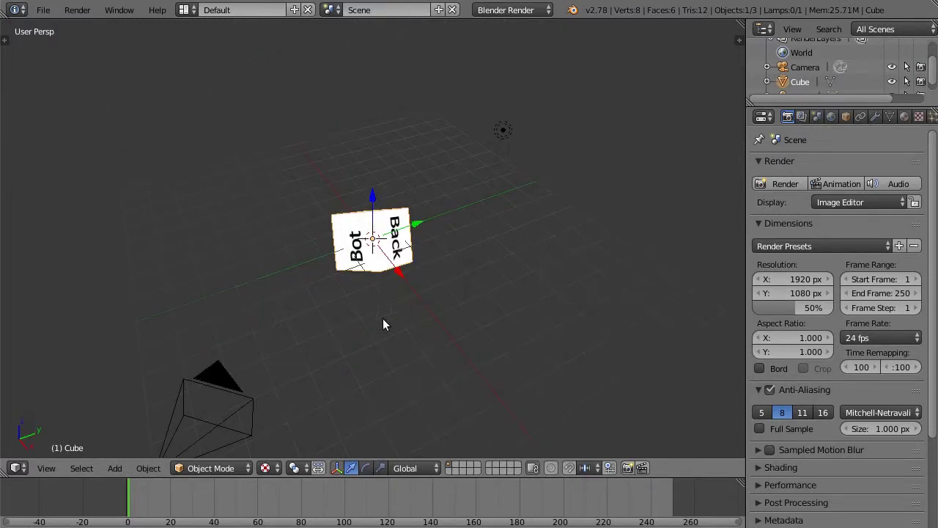
# Center the 3D cursor and view all, then repeat with Shift+C after panning and orbiting.
pyautogui.click(55, 466)
pyautogui.moveTo(73, 255)
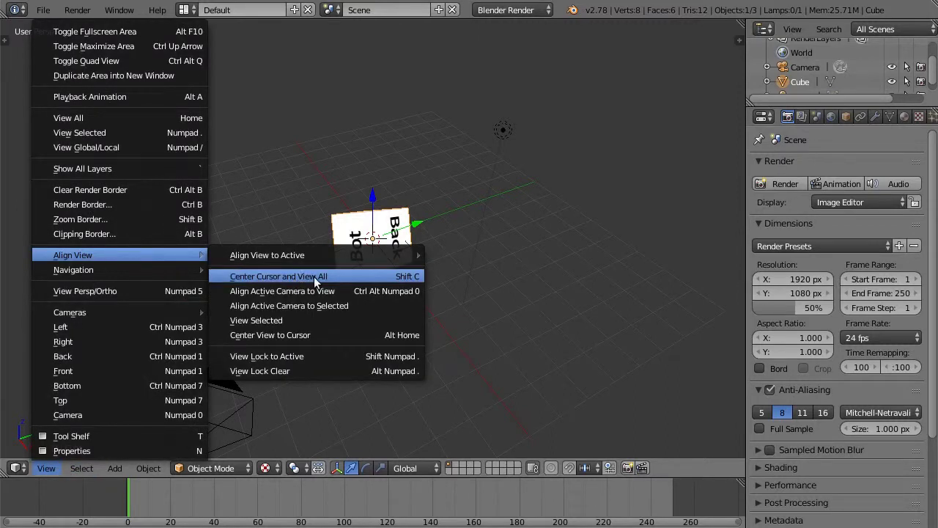
pyautogui.click(343, 277)
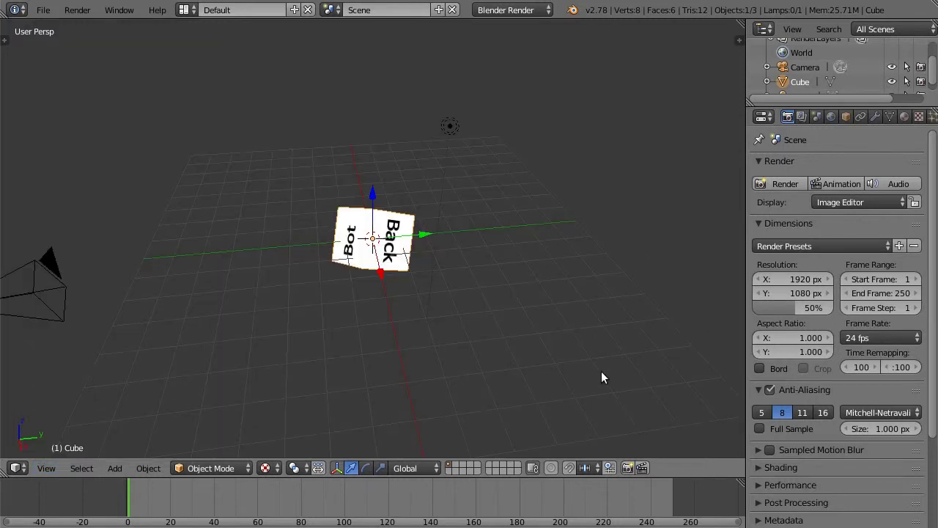
pyautogui.keyDown('shift'); pyautogui.moveTo(536, 401); pyautogui.dragTo(381, 341, button='middle'); pyautogui.keyUp('shift')
pyautogui.hotkey('shift', 'c')
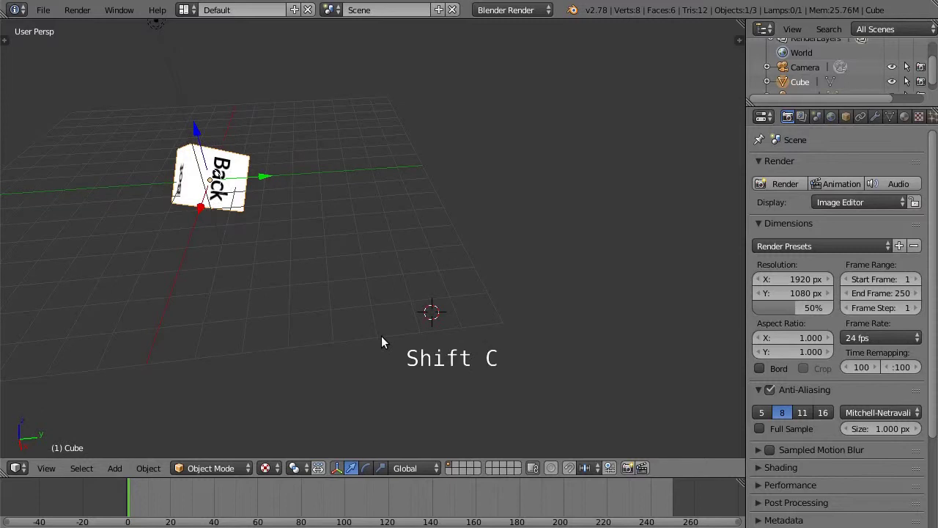
pyautogui.moveTo(381, 337); pyautogui.dragTo(482, 353, button='middle')
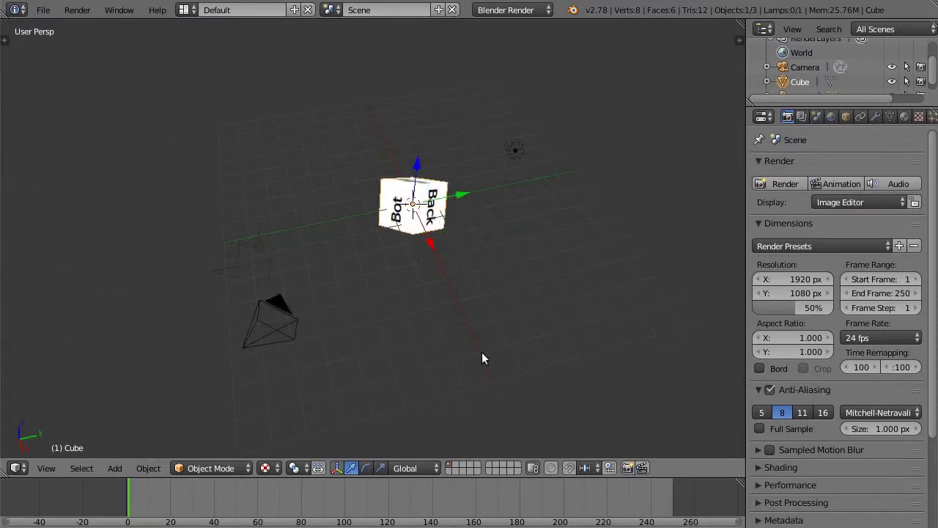
pyautogui.moveTo(551, 340); pyautogui.dragTo(278, 272, button='middle')
pyautogui.click(518, 325)
pyautogui.hotkey('shift', 'c')
pyautogui.click(47, 468)
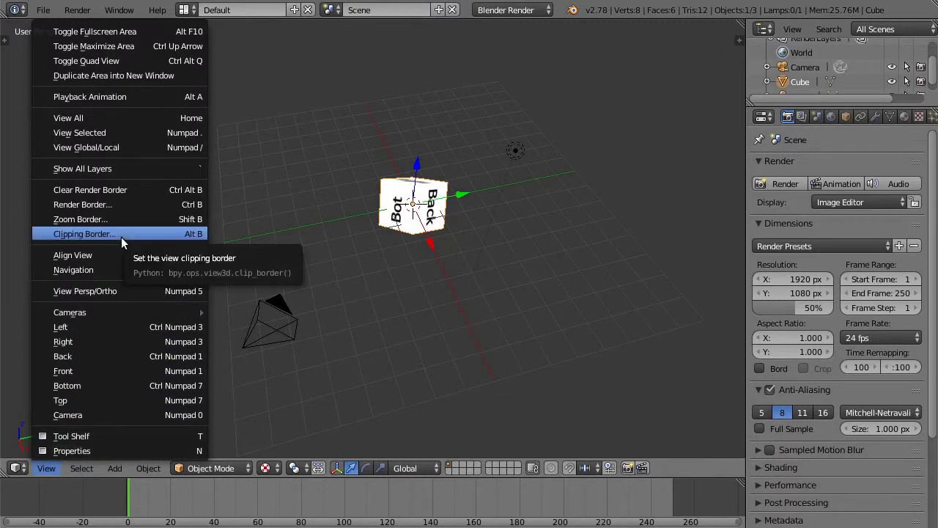
# Toggle wireframe back to solid, clip the view to the cube with Alt+B, then clear it.
pyautogui.press('z')
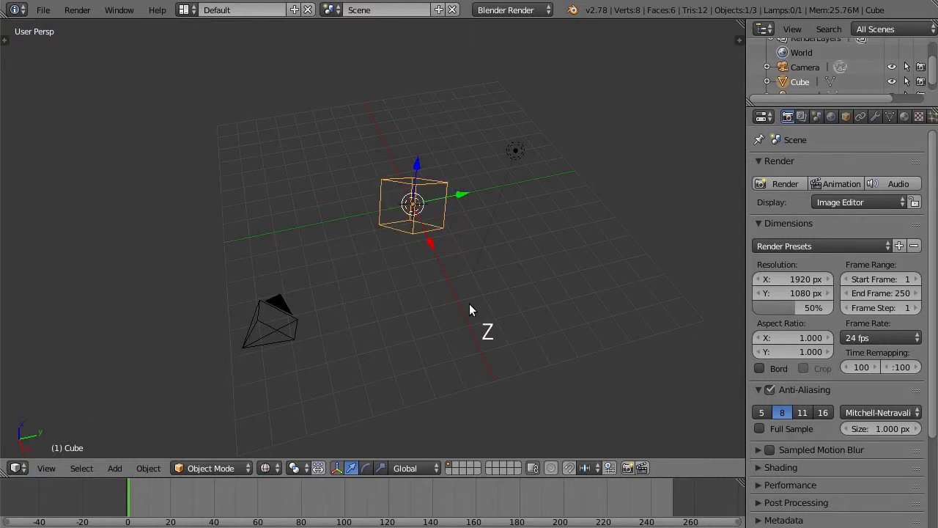
pyautogui.press('z')
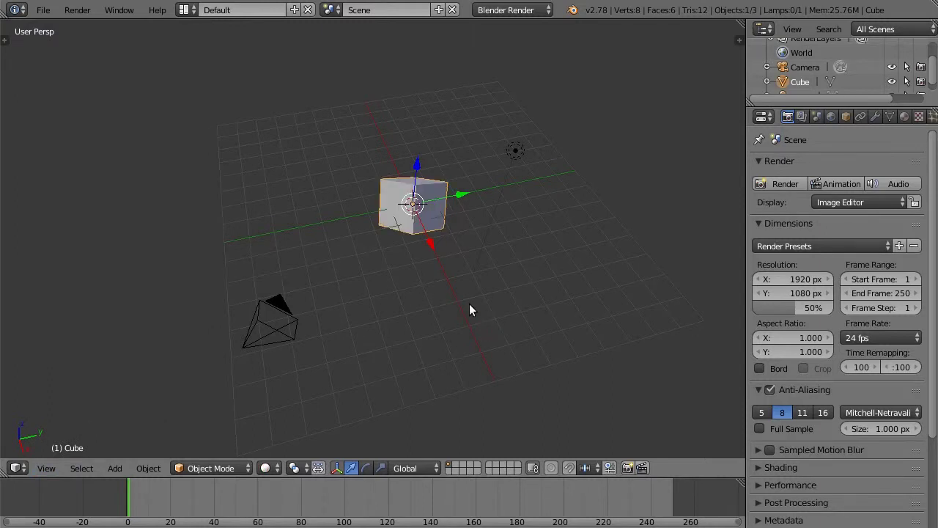
pyautogui.hotkey('alt', 'b')
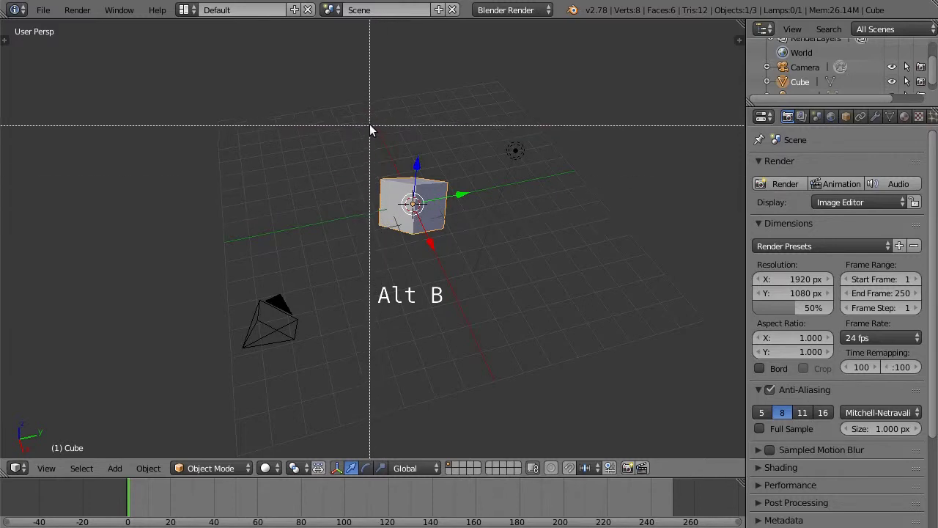
pyautogui.moveTo(369, 126); pyautogui.dragTo(422, 300)
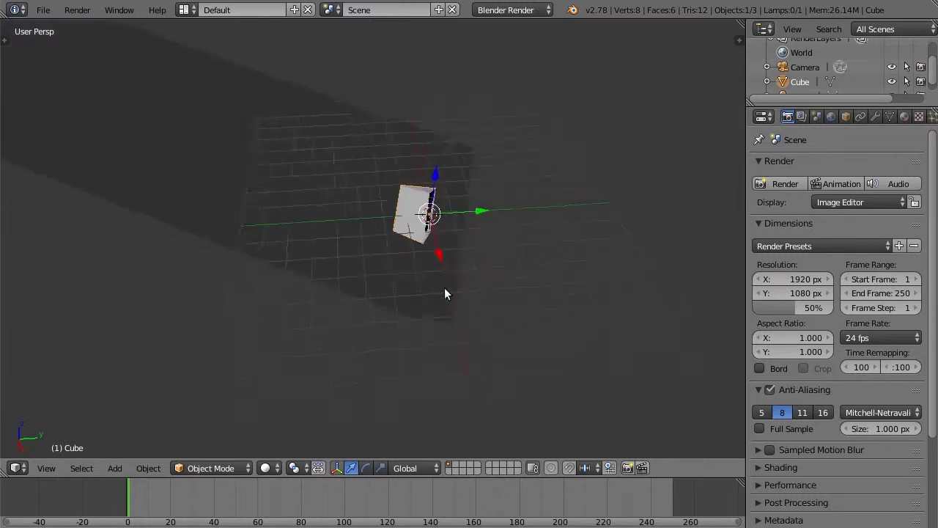
pyautogui.moveTo(445, 293)
pyautogui.mouseDown(button='middle')
pyautogui.moveTo(373, 256)
pyautogui.moveTo(304, 272)
pyautogui.moveTo(220, 260)
pyautogui.moveTo(204, 236)
pyautogui.moveTo(247, 176)
pyautogui.moveTo(316, 264)
pyautogui.moveTo(481, 292)
pyautogui.moveTo(524, 312)
pyautogui.moveTo(409, 306)
pyautogui.mouseUp(button='middle')
pyautogui.hotkey('alt', 'b')
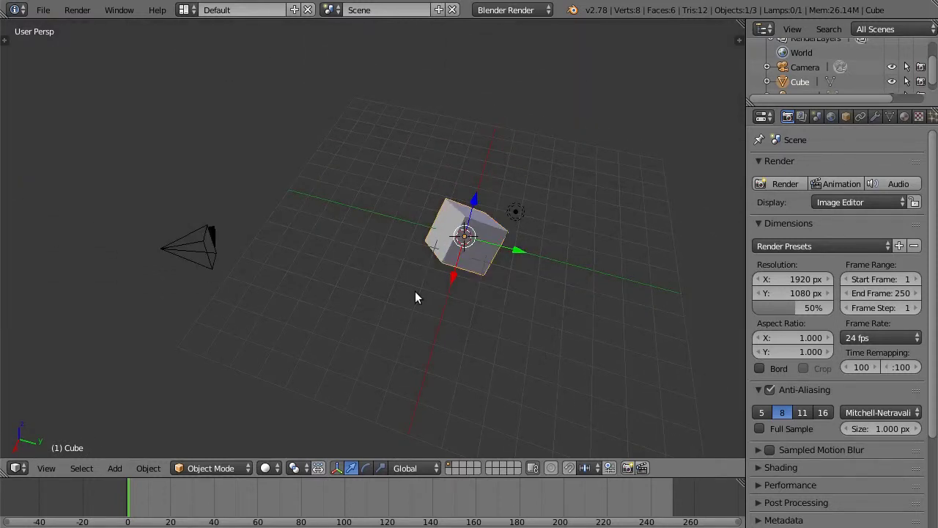
pyautogui.click(46, 468)
# Zoom in twice on the cube using Shift+B zoom borders.
pyautogui.hotkey('shift', 'b')
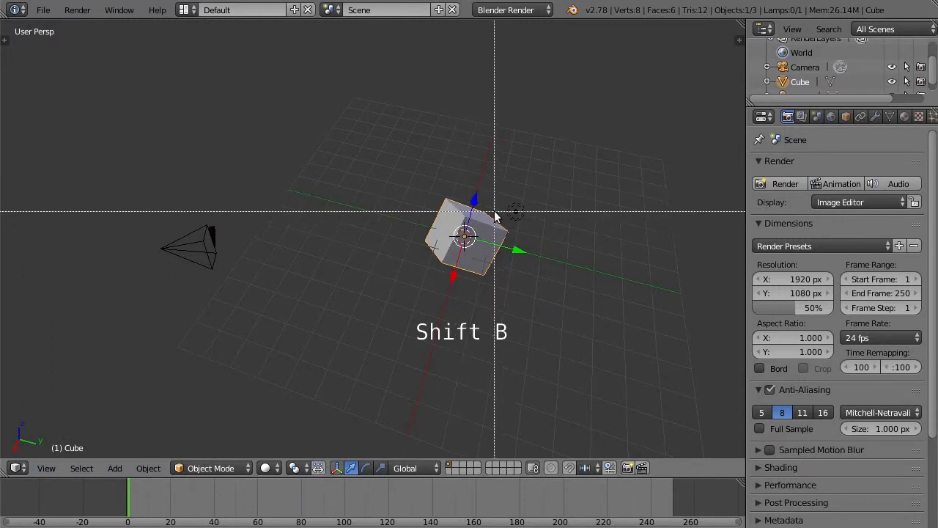
pyautogui.moveTo(494, 184); pyautogui.dragTo(552, 276)
pyautogui.hotkey('shift', 'b')
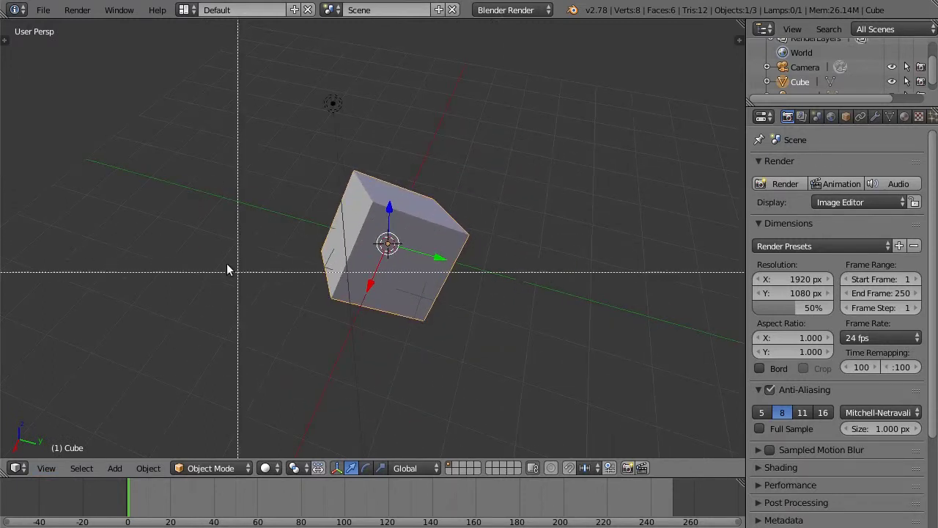
pyautogui.moveTo(302, 214); pyautogui.dragTo(408, 356)
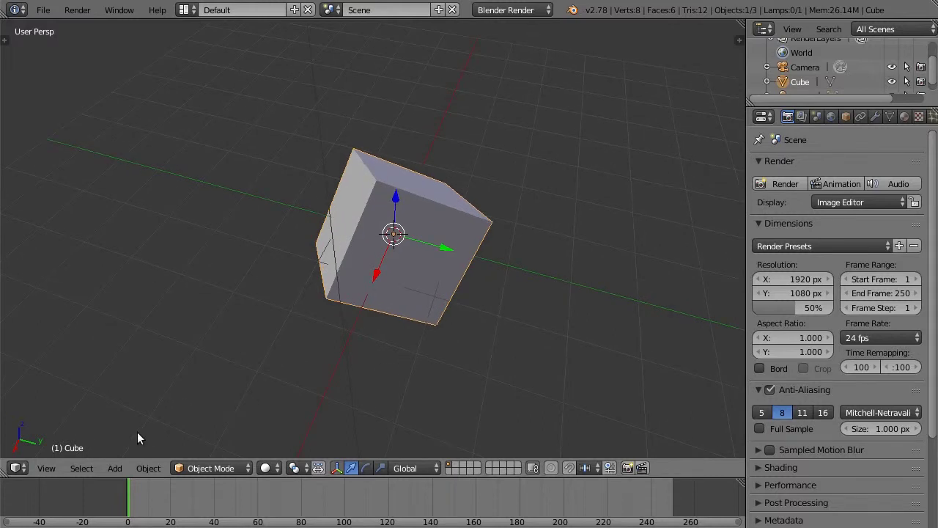
# Draw a Ctrl+B render border over the cube's left half.
pyautogui.click(48, 467)
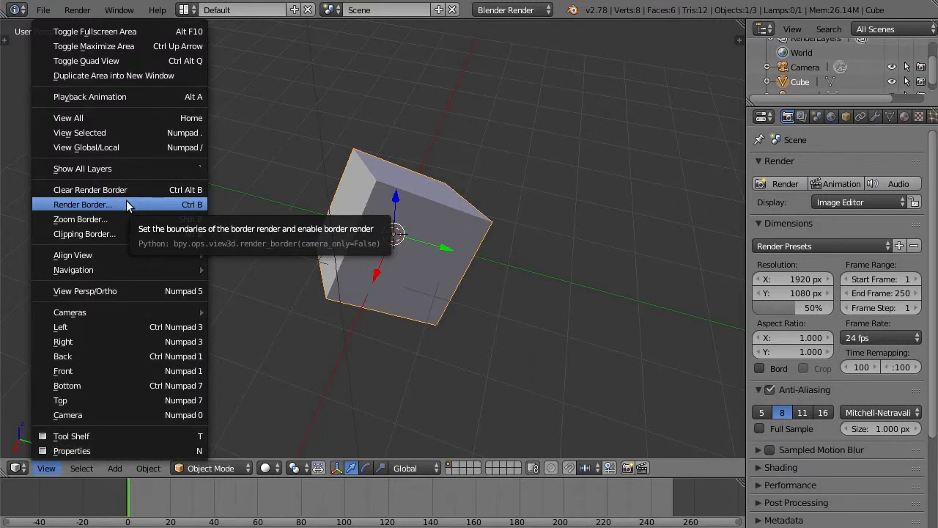
pyautogui.hotkey('ctrl', 'b')
pyautogui.moveTo(329, 147); pyautogui.dragTo(415, 347)
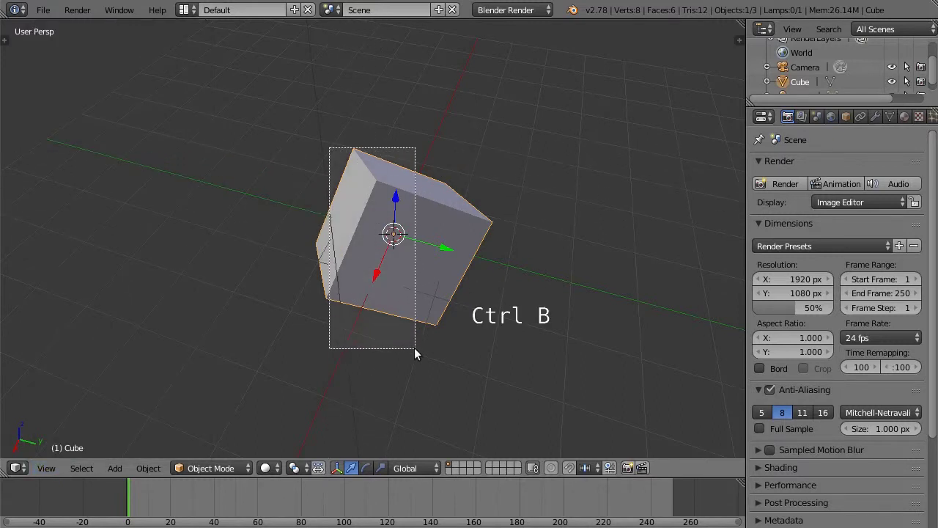
# Switch the viewport to Rendered shading and orbit around the rendered cube.
pyautogui.click(268, 467)
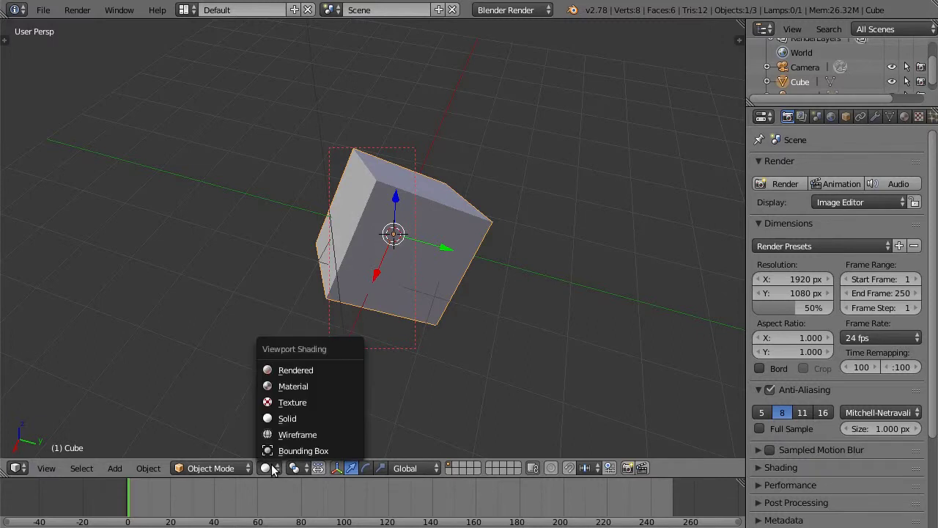
pyautogui.click(330, 370)
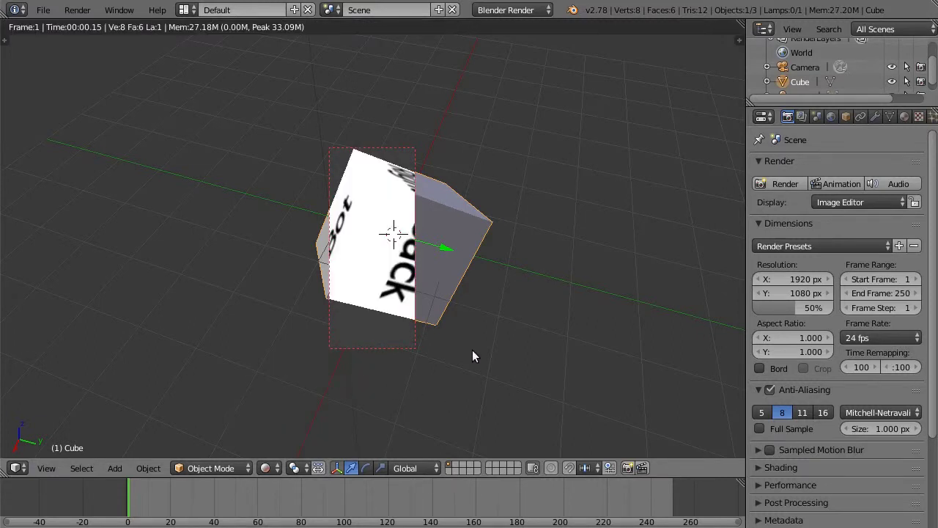
pyautogui.moveTo(492, 337)
pyautogui.mouseDown(button='middle')
pyautogui.moveTo(207, 330)
pyautogui.moveTo(292, 311)
pyautogui.mouseUp(button='middle')
pyautogui.moveTo(405, 355)
pyautogui.mouseDown(button='middle')
pyautogui.moveTo(415, 296)
pyautogui.moveTo(405, 320)
pyautogui.mouseUp(button='middle')
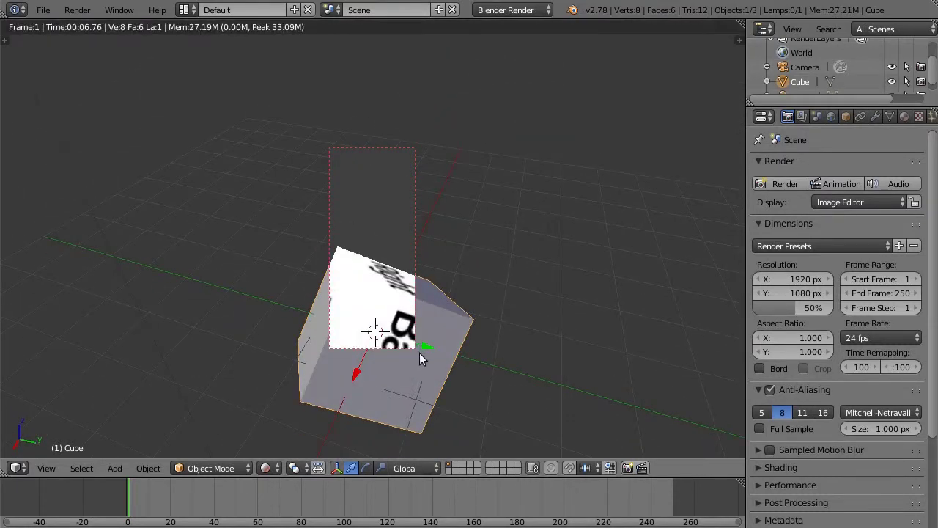
pyautogui.moveTo(419, 352); pyautogui.dragTo(419, 364, button='middle')
pyautogui.scroll(3, 419, 365)
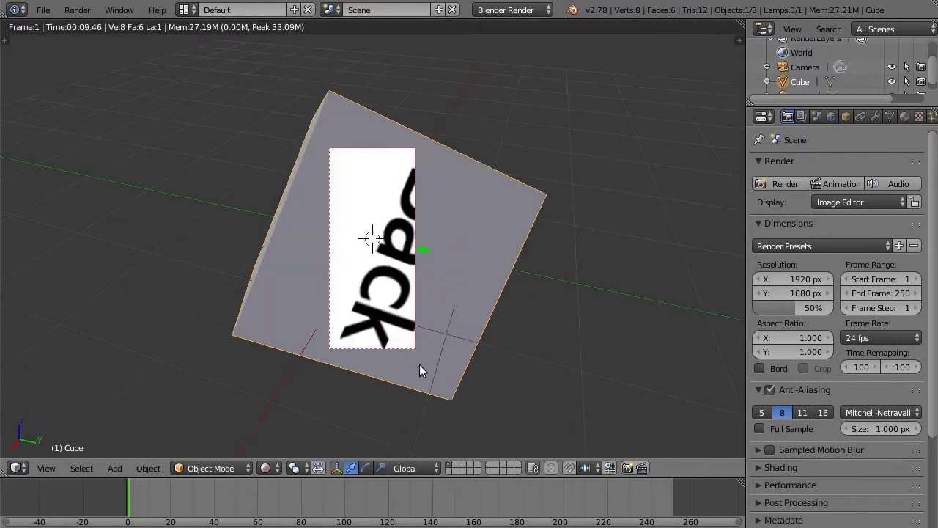
pyautogui.scroll(-4, 419, 364)
pyautogui.moveTo(442, 310)
pyautogui.mouseDown(button='middle')
pyautogui.moveTo(305, 313)
pyautogui.moveTo(406, 311)
pyautogui.mouseUp(button='middle')
# Clear the render border with Ctrl+Alt+B and return the viewport to Solid shading.
pyautogui.hotkey('ctrl', 'alt', 'b')
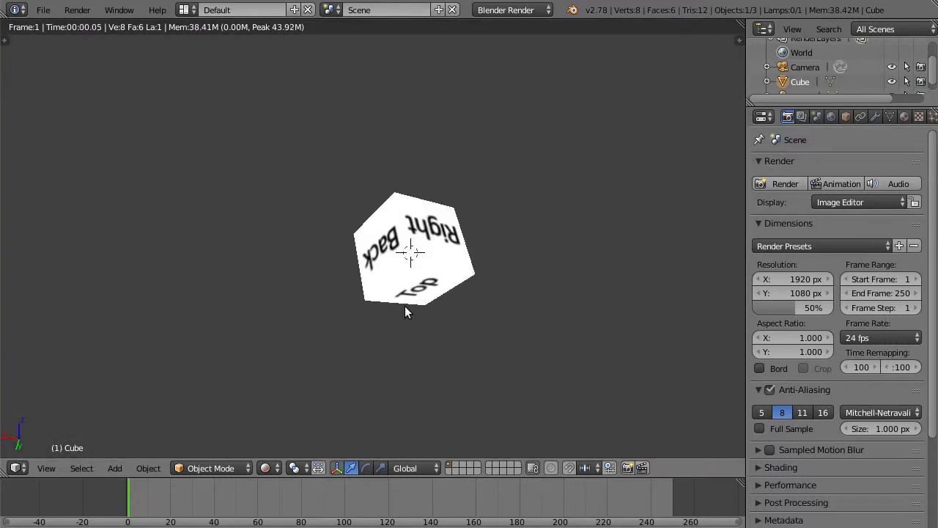
pyautogui.click(271, 468)
pyautogui.press('z')
pyautogui.press('z')
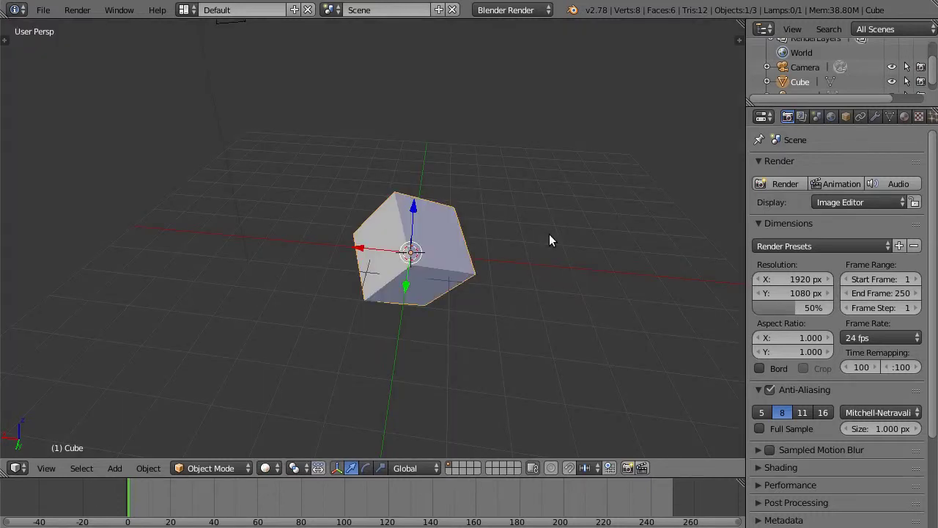
pyautogui.click(270, 469)
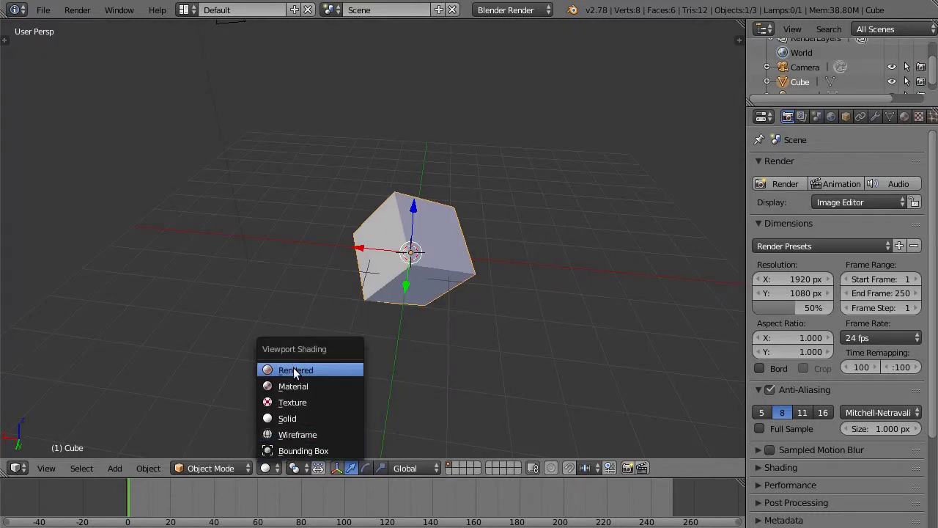
pyautogui.hotkey('shift', 'z')
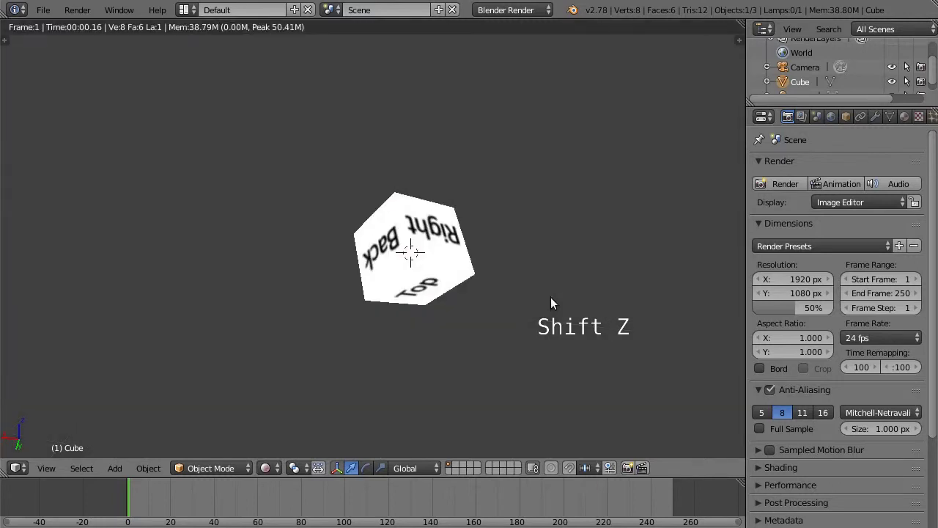
pyautogui.hotkey('shift', 'z')
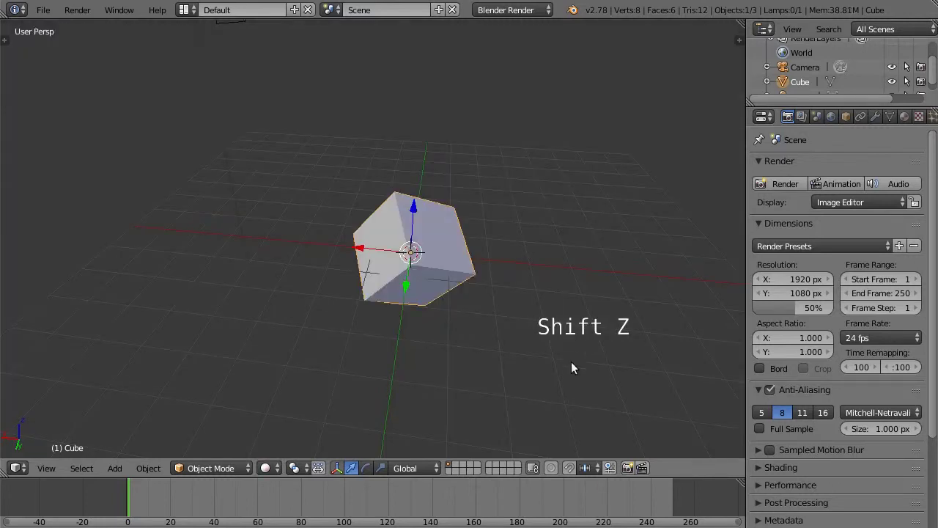
pyautogui.click(40, 468)
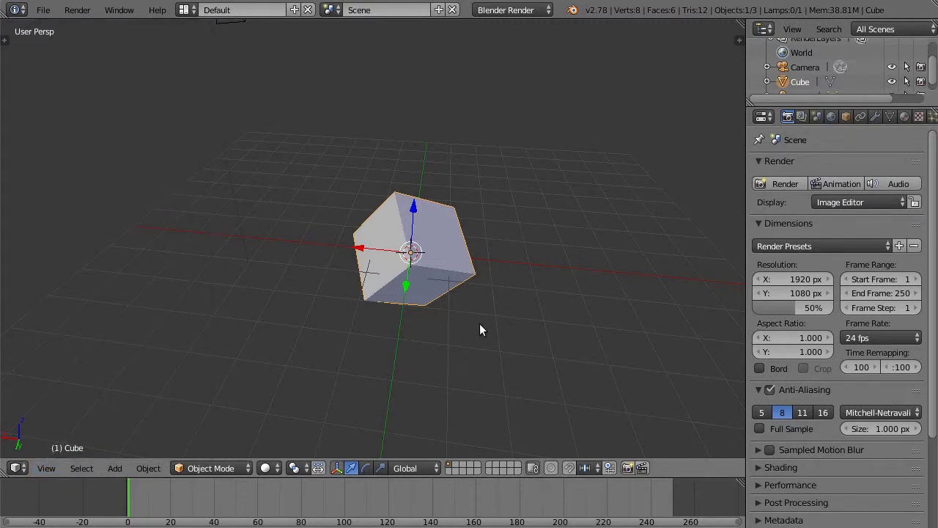
pyautogui.scroll(-4, 480, 330)
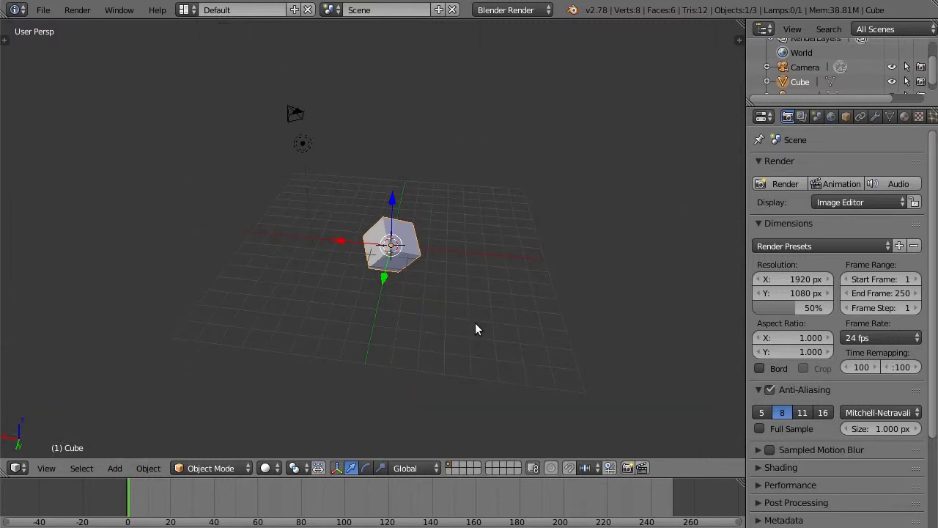
# Duplicate the cube twice along X to make a row of three cubes.
pyautogui.hotkey('shift', 'd')
pyautogui.press('x')
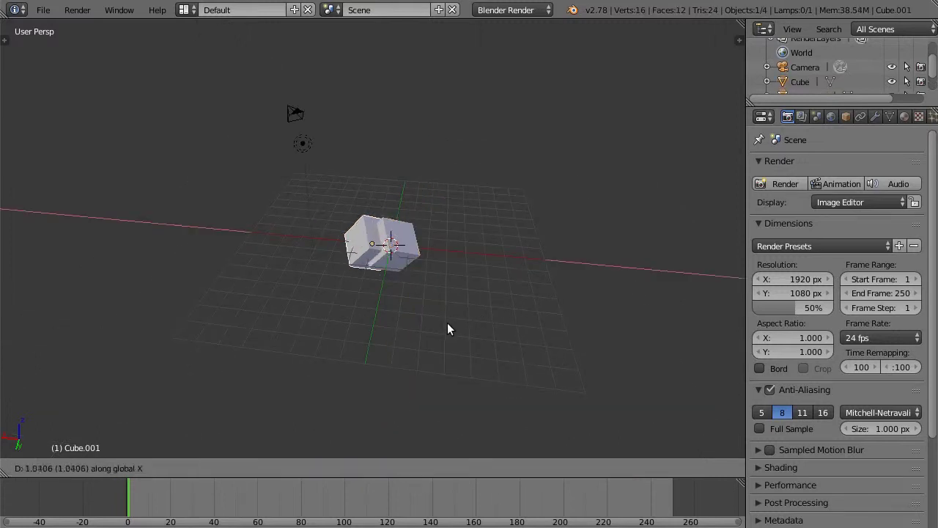
pyautogui.click(405, 322)
pyautogui.hotkey('shift', 'd')
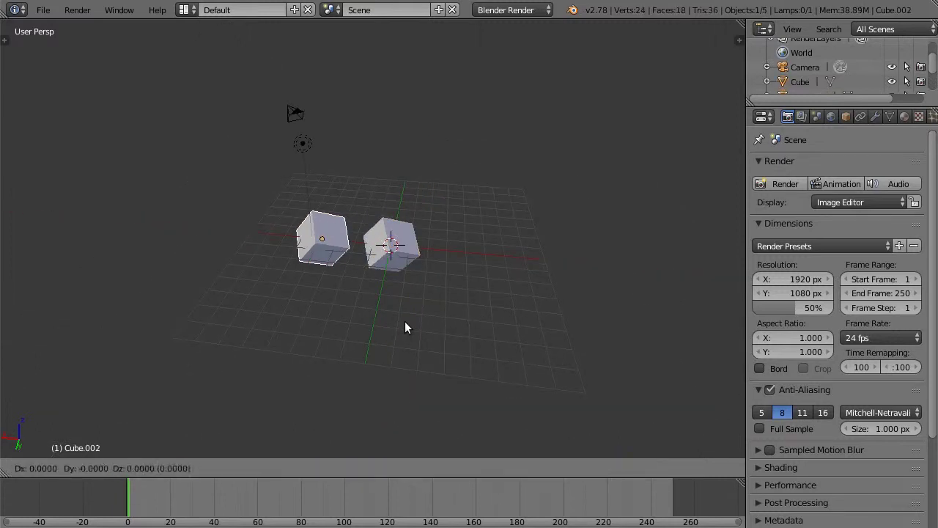
pyautogui.press('x')
pyautogui.click(538, 353)
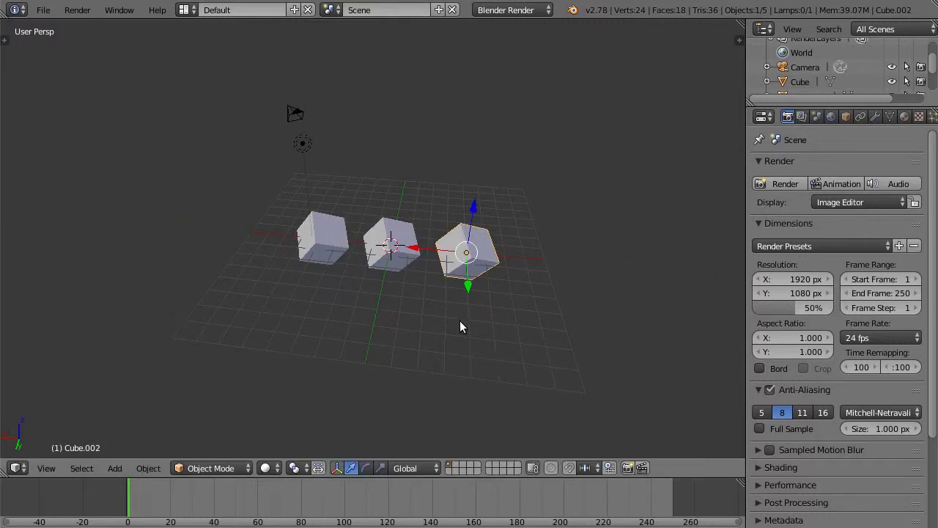
# Move the middle cube to layer 2, the right cube to layer 3, and camera and lamp to another layer.
pyautogui.rightClick(395, 270)
pyautogui.press('m')
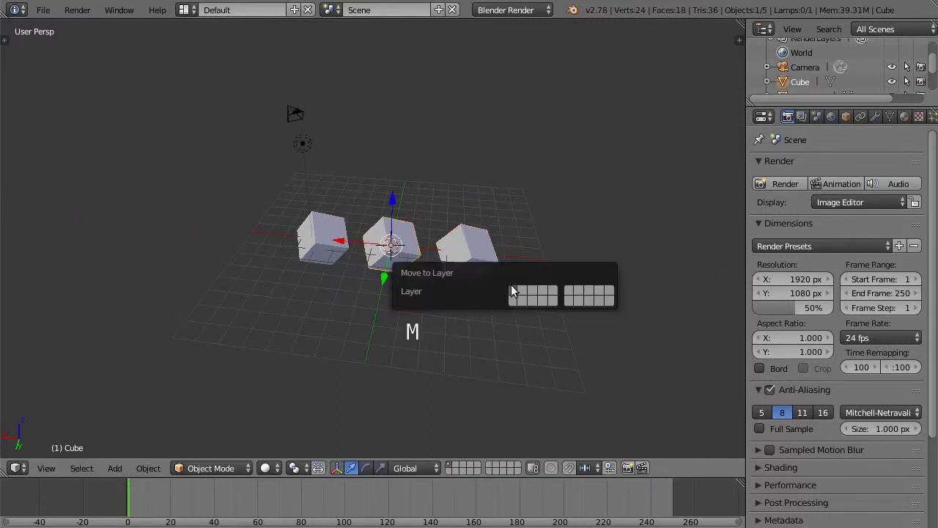
pyautogui.click(520, 290)
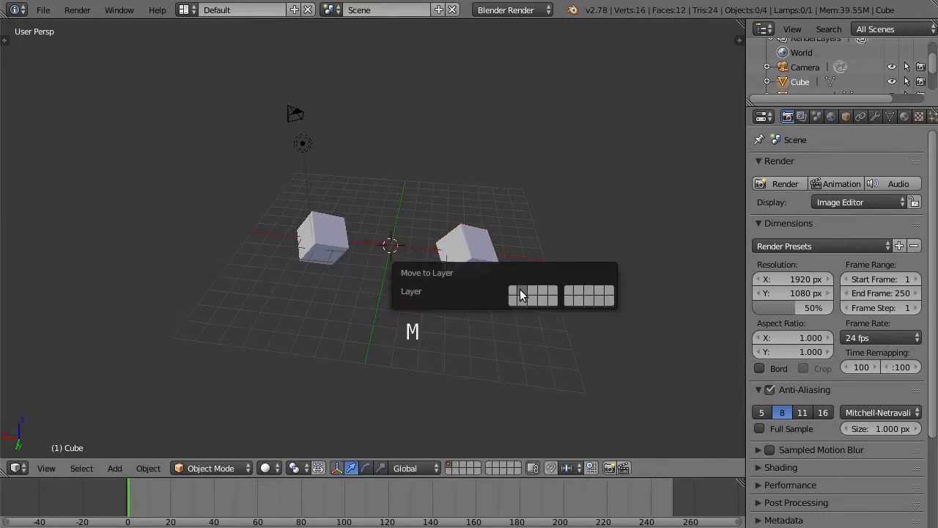
pyautogui.rightClick(472, 238)
pyautogui.press('m')
pyautogui.click(610, 267)
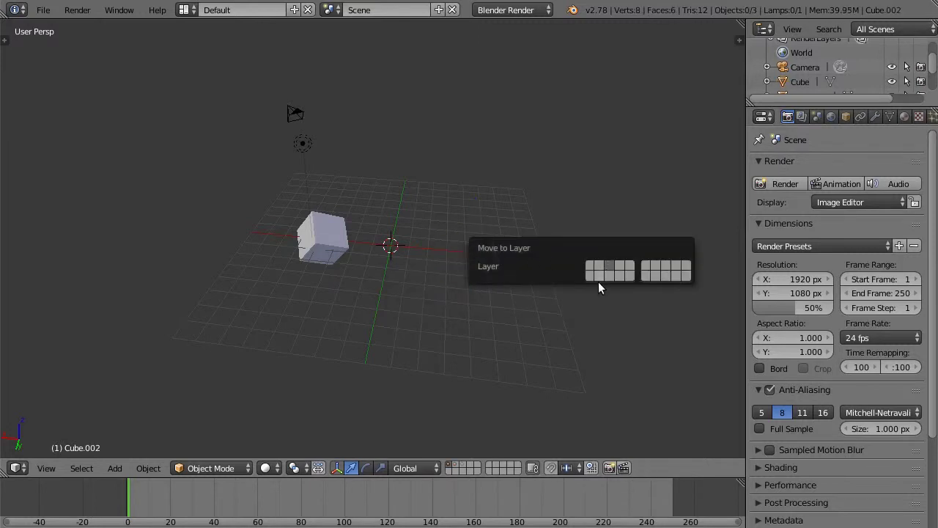
pyautogui.rightClick(302, 143)
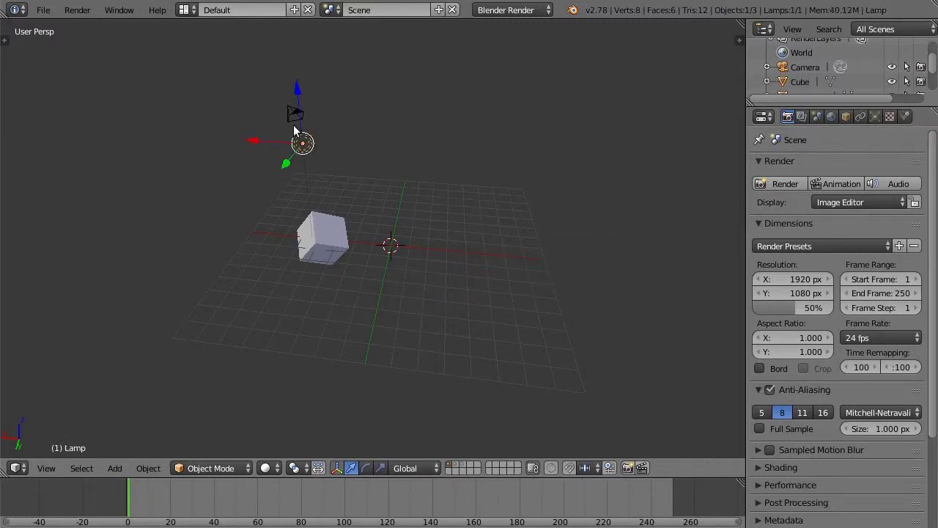
pyautogui.press('m')
pyautogui.click(560, 232)
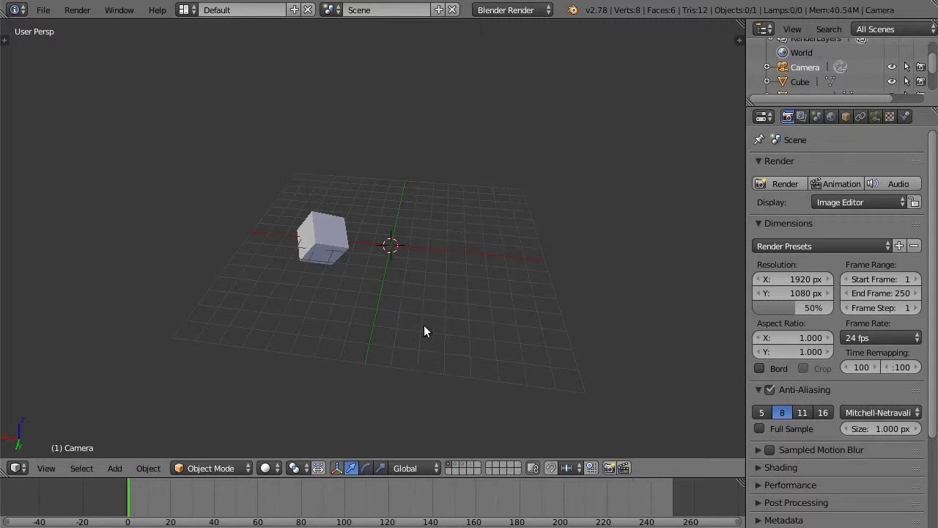
# View each of the new layers in turn to check their contents.
pyautogui.click(455, 469)
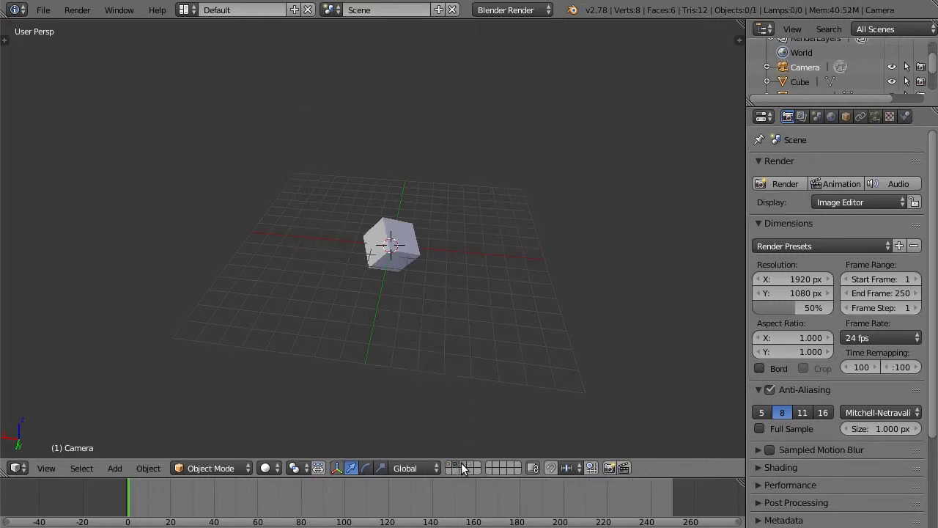
pyautogui.click(463, 468)
pyautogui.click(472, 465)
# Return to the first layer and toggle between showing all layers and only layer 1.
pyautogui.click(451, 465)
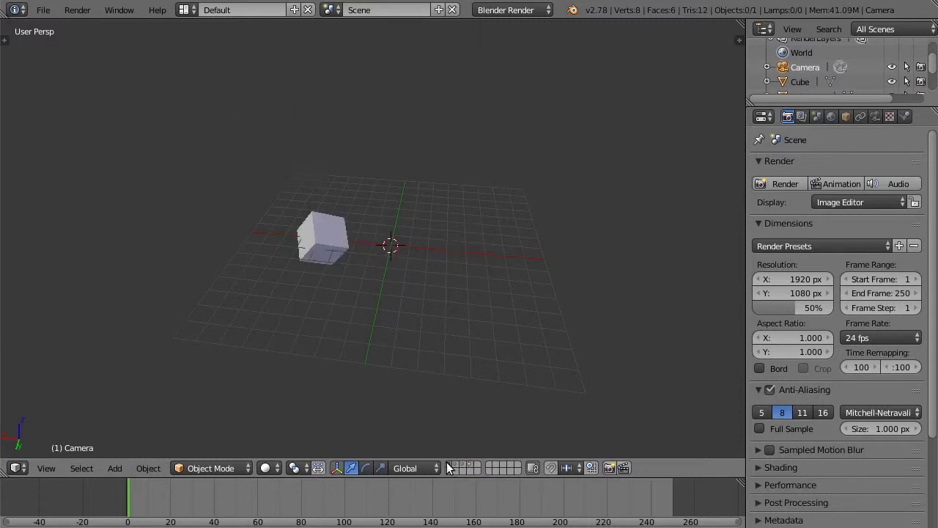
pyautogui.press('`')
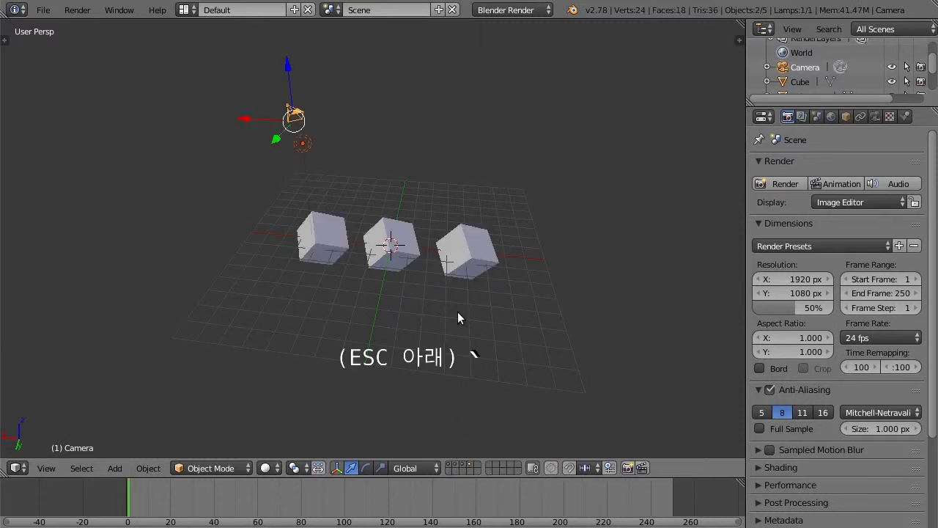
pyautogui.press('`')
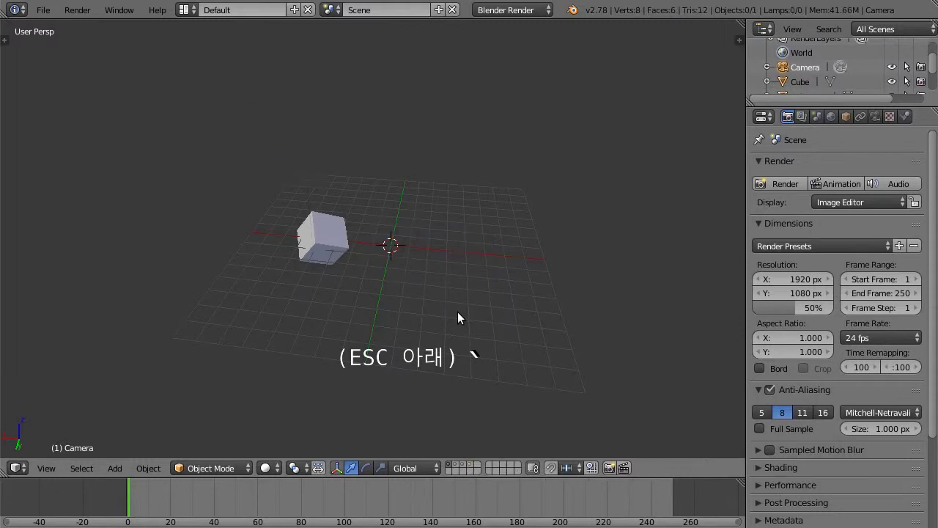
pyautogui.click(46, 468)
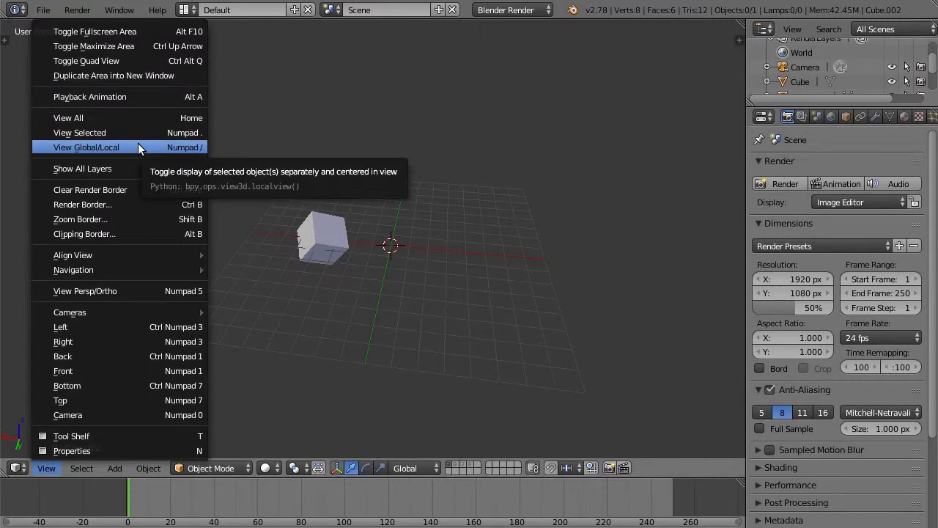
pyautogui.press('KP_Divide')
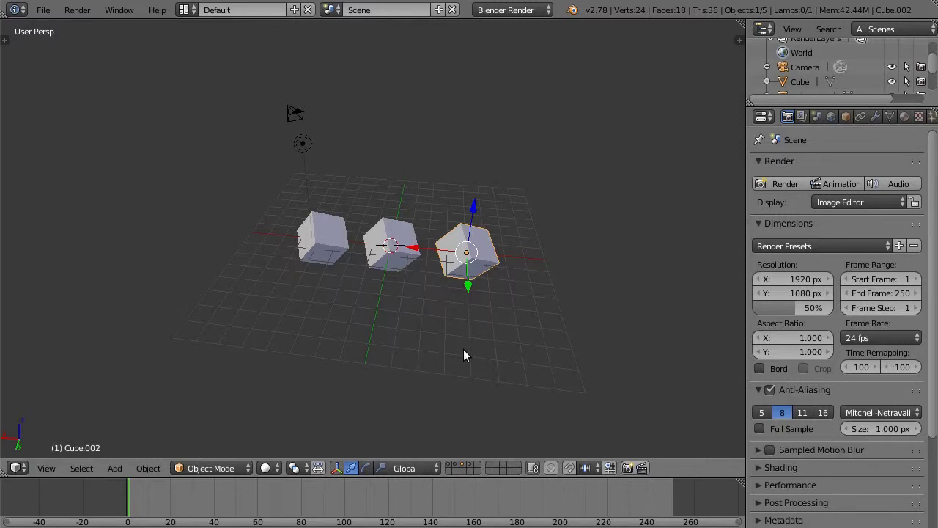
# Isolate the middle cube in local view, orbit around it, then exit local view.
pyautogui.rightClick(393, 269)
pyautogui.press('KP_Divide')
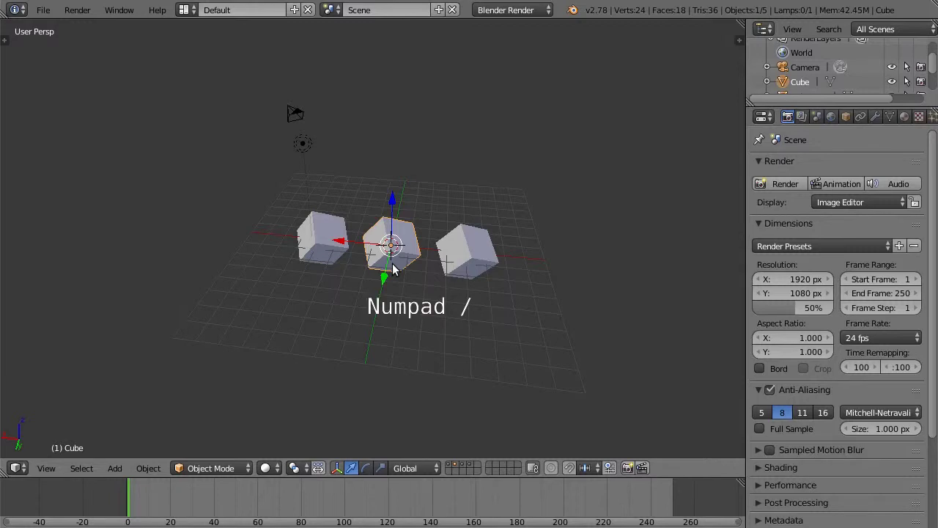
pyautogui.scroll(-5, 393, 269)
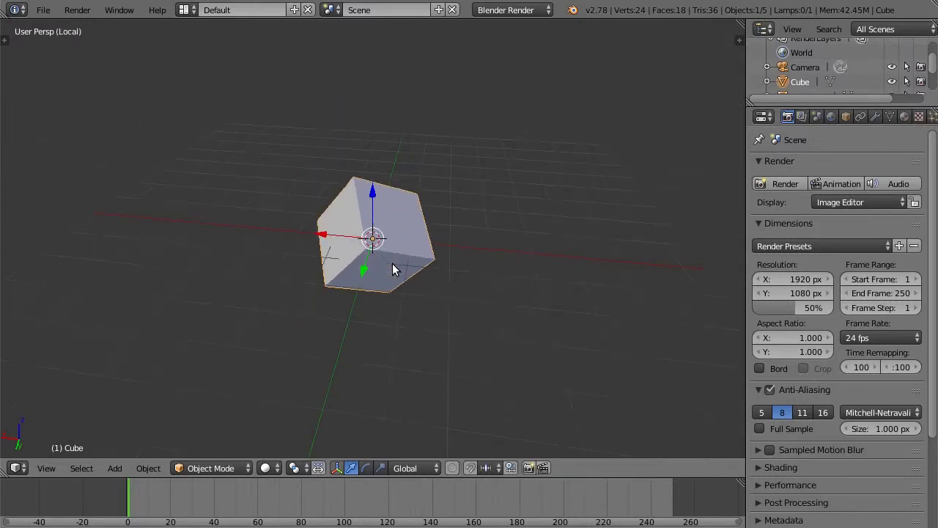
pyautogui.moveTo(392, 269)
pyautogui.mouseDown(button='middle')
pyautogui.moveTo(372, 321)
pyautogui.moveTo(282, 232)
pyautogui.moveTo(315, 150)
pyautogui.moveTo(470, 366)
pyautogui.moveTo(620, 342)
pyautogui.moveTo(467, 337)
pyautogui.moveTo(477, 336)
pyautogui.mouseUp(button='middle')
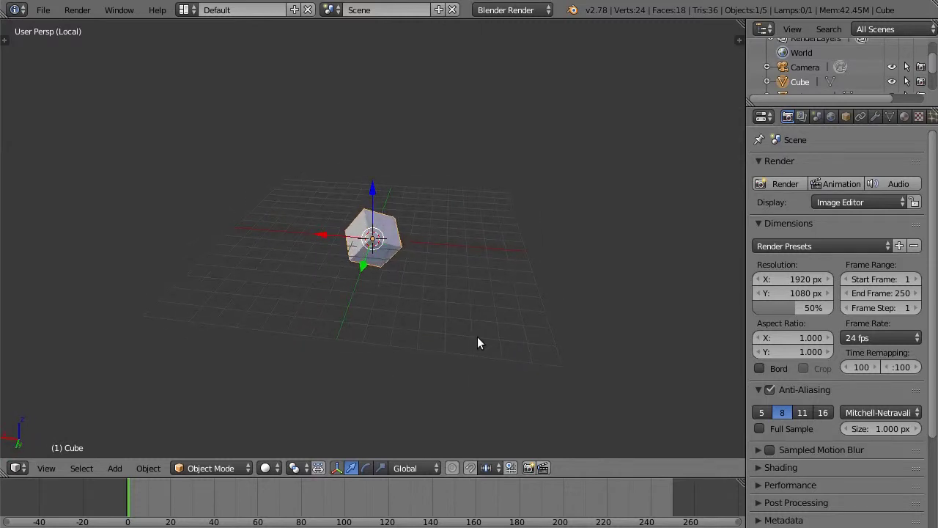
pyautogui.press('KP_Divide')
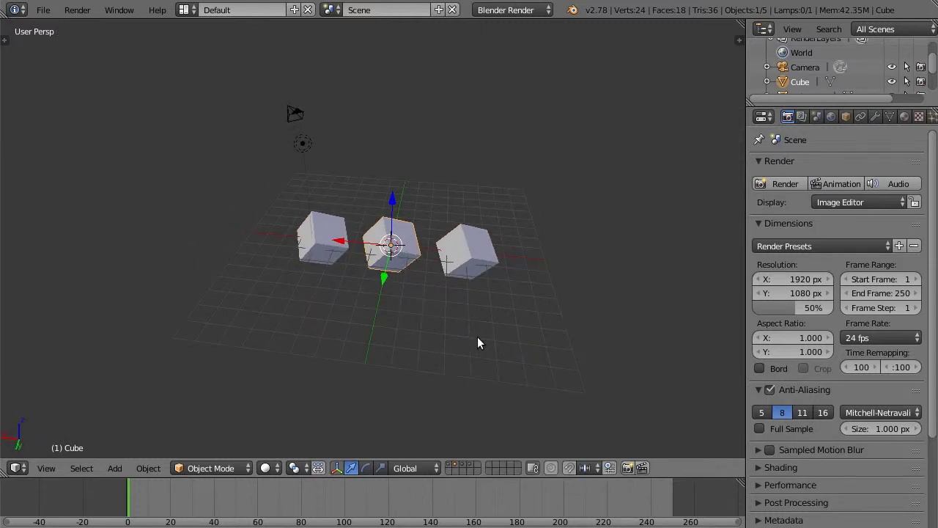
# Frame the centre cube, then Cube.001 and Cube.002 in turn with View Selected.
pyautogui.click(37, 467)
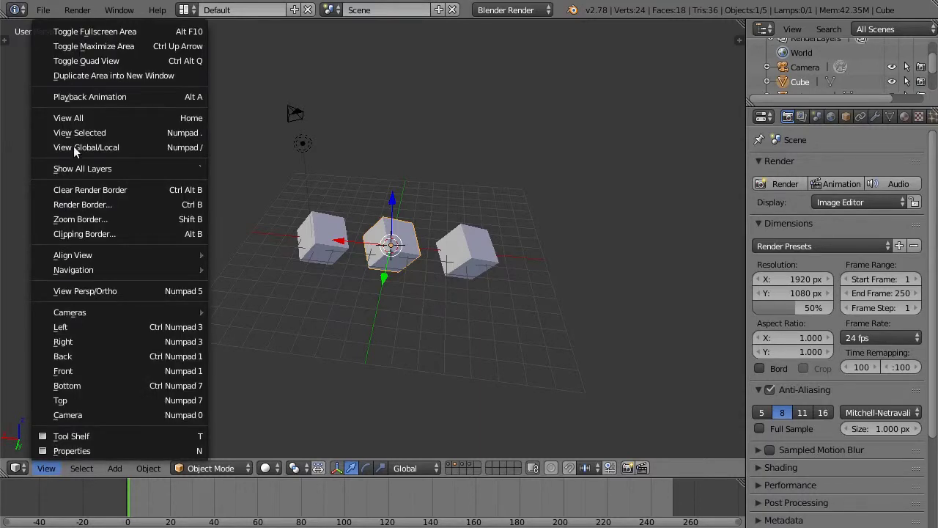
pyautogui.press('KP_Decimal')
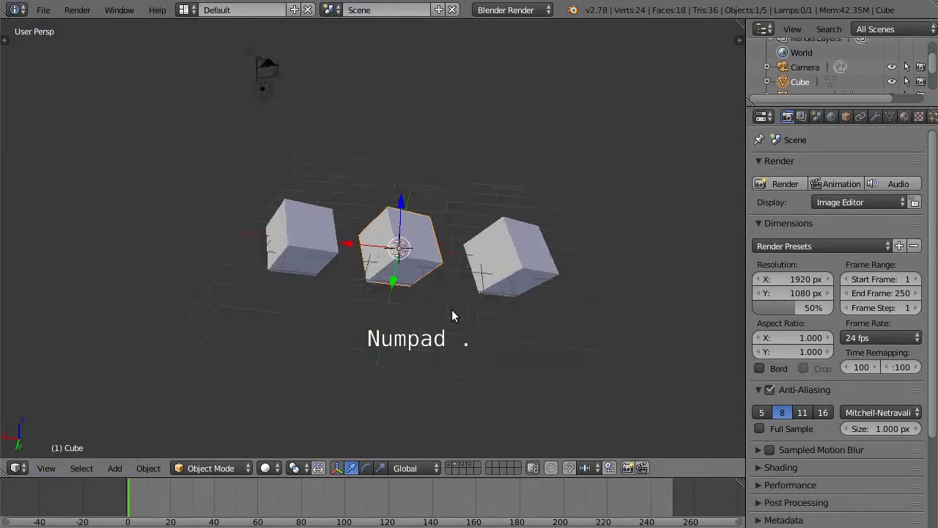
pyautogui.keyDown('shift'); pyautogui.moveTo(453, 315); pyautogui.dragTo(613, 328, button='middle'); pyautogui.keyUp('shift')
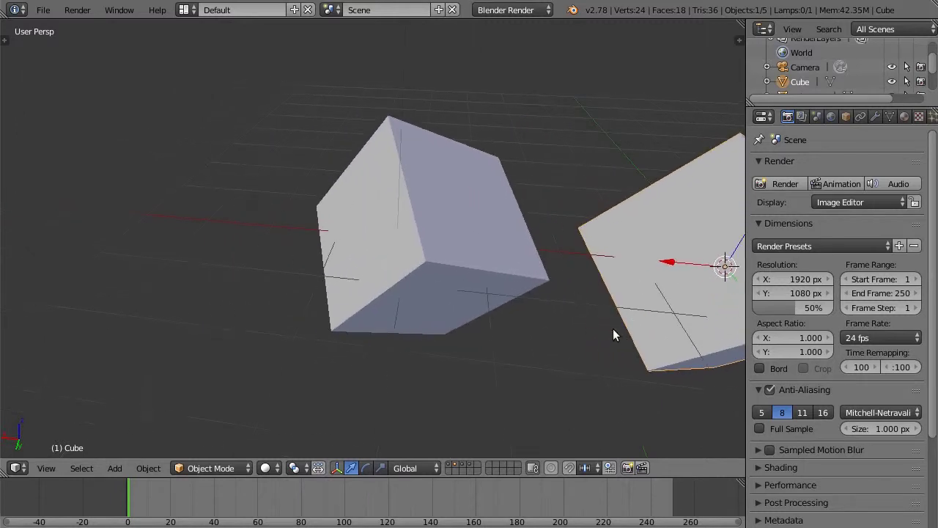
pyautogui.rightClick(453, 275)
pyautogui.press('KP_Decimal')
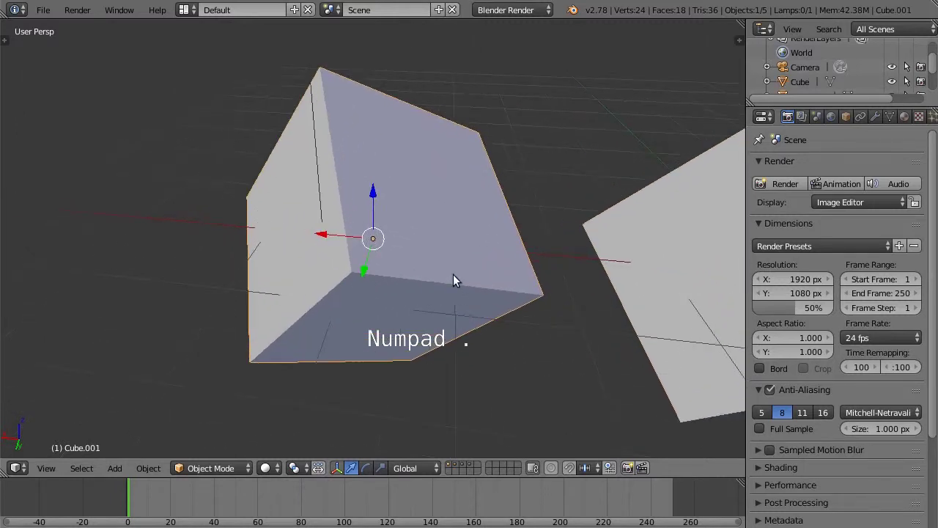
pyautogui.rightClick(659, 360)
pyautogui.press('KP_Decimal')
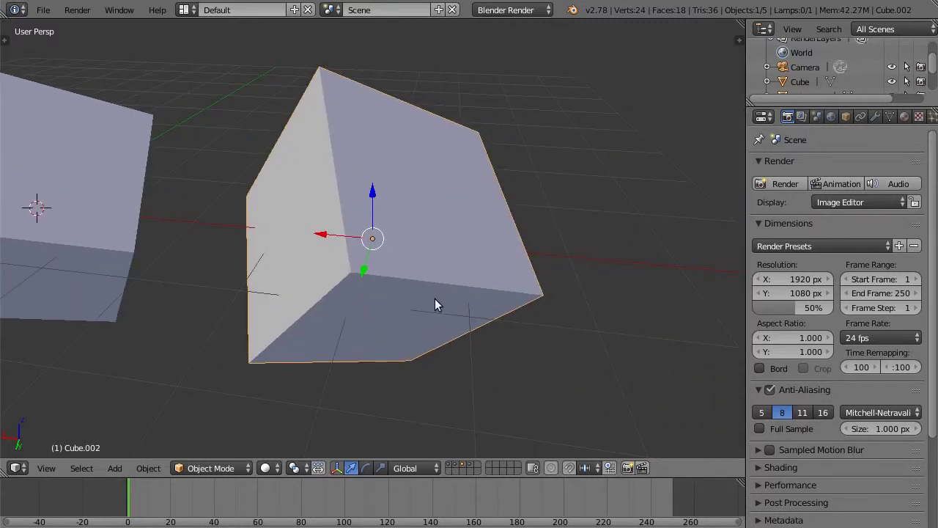
# Frame the lamp and then the camera, and finally fit all objects with Home.
pyautogui.scroll(-5, 435, 298)
pyautogui.scroll(-2, 435, 299)
pyautogui.scroll(-1, 169, 107)
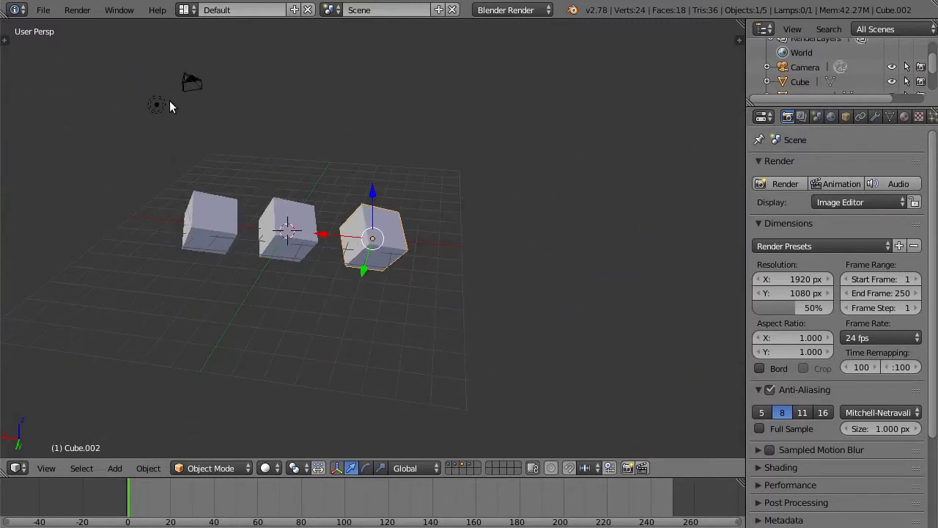
pyautogui.rightClick(169, 105)
pyautogui.press('KP_Decimal')
pyautogui.rightClick(314, 77)
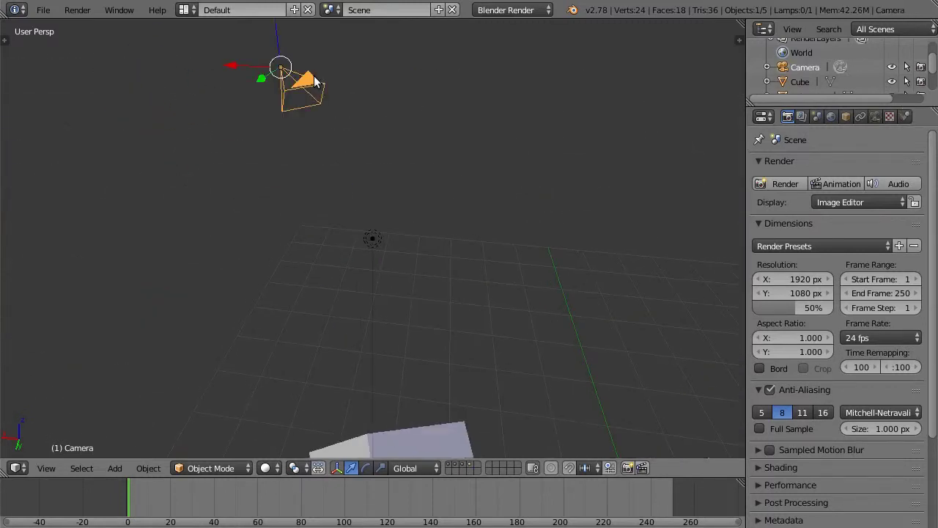
pyautogui.press('KP_Decimal')
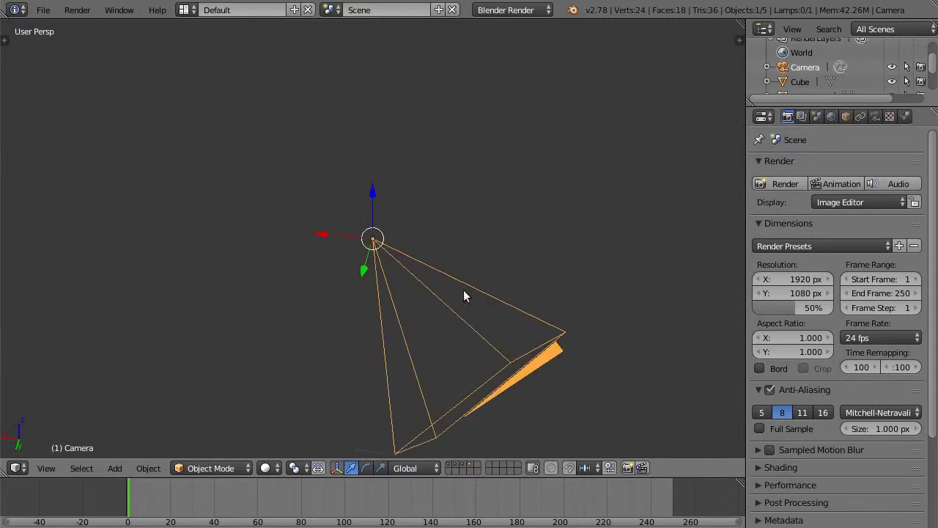
pyautogui.click(43, 470)
pyautogui.press('Home')
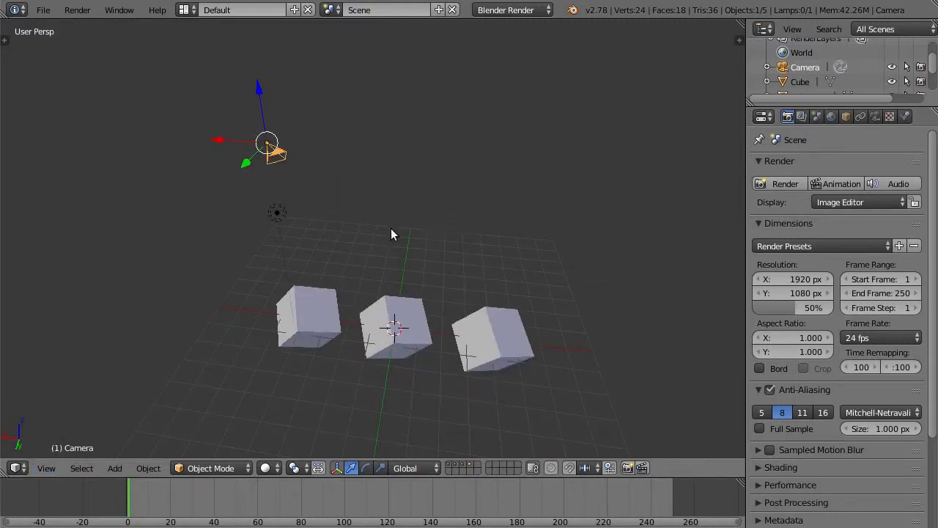
# Duplicate the 3D view into a new window, then move and resize it.
pyautogui.click(46, 468)
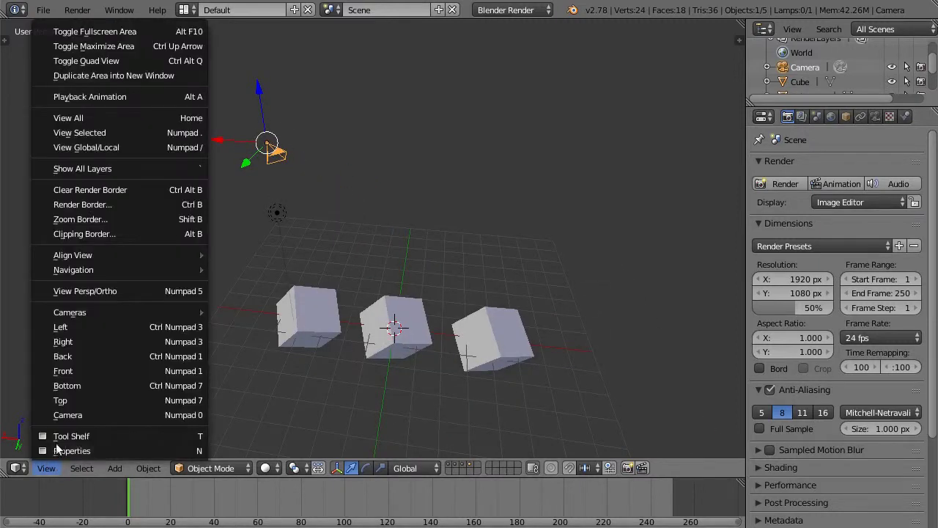
pyautogui.click(183, 77)
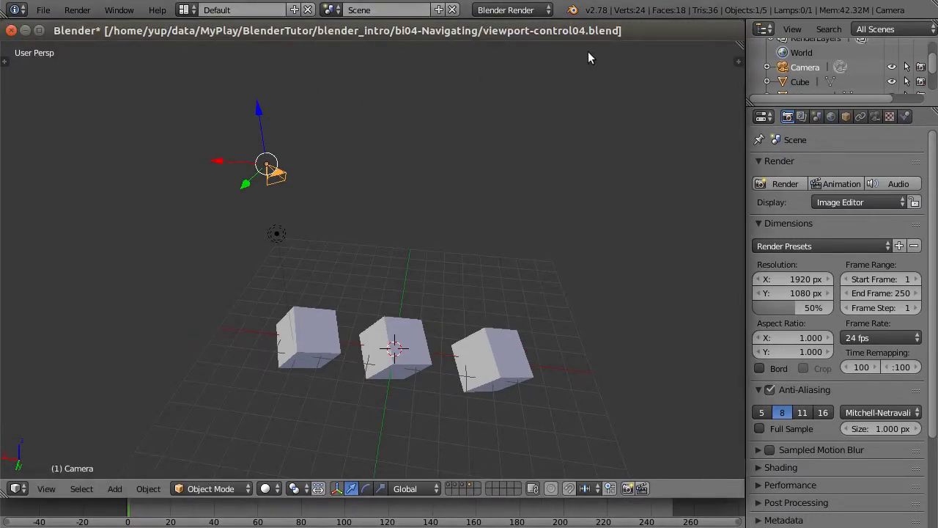
pyautogui.moveTo(588, 58)
pyautogui.keyDown('alt'); pyautogui.mouseDown()
pyautogui.moveTo(682, 46)
pyautogui.moveTo(634, 3)
pyautogui.mouseUp(); pyautogui.keyUp('alt')
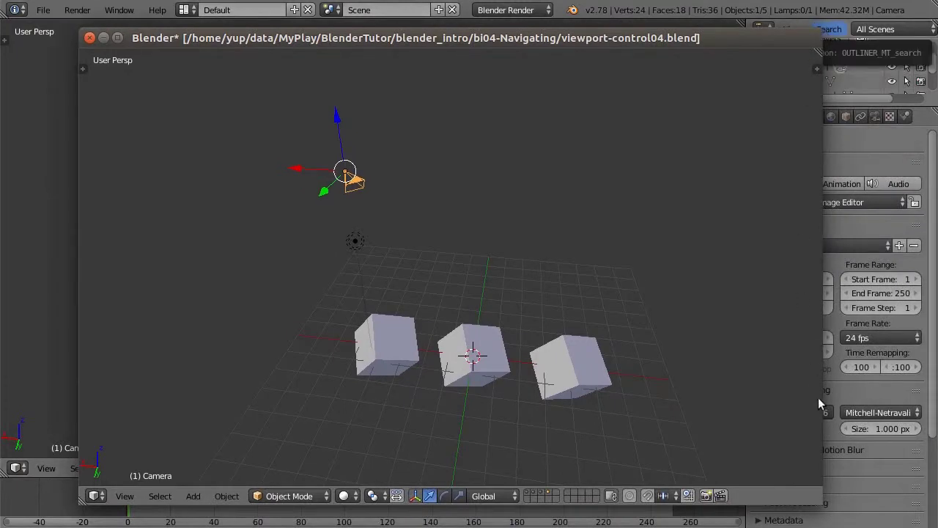
pyautogui.moveTo(820, 500); pyautogui.dragTo(530, 300)
pyautogui.moveTo(479, 38)
pyautogui.mouseDown()
pyautogui.moveTo(782, 90)
pyautogui.moveTo(868, 64)
pyautogui.mouseUp()
# Test grabbing Cube.001 across both views, cancel, close the window, and open another copy.
pyautogui.rightClick(658, 253)
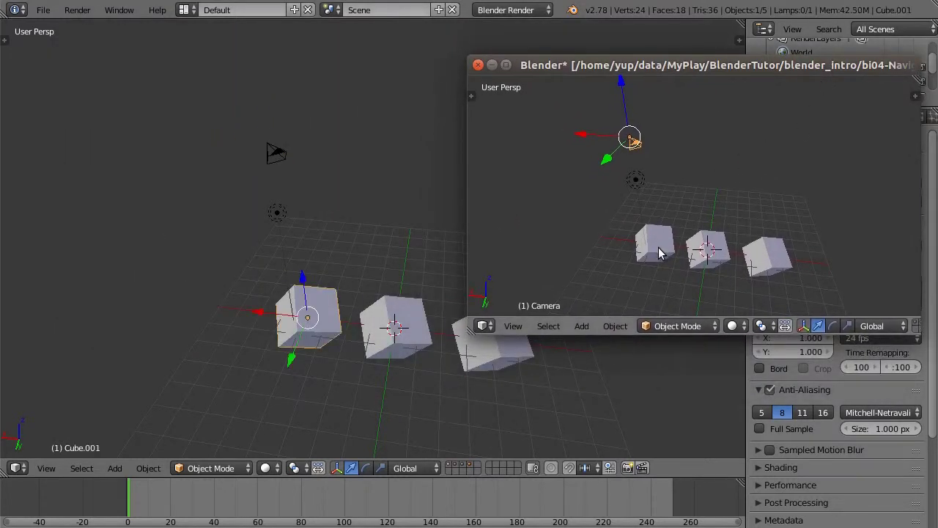
pyautogui.press('g')
pyautogui.press('Escape')
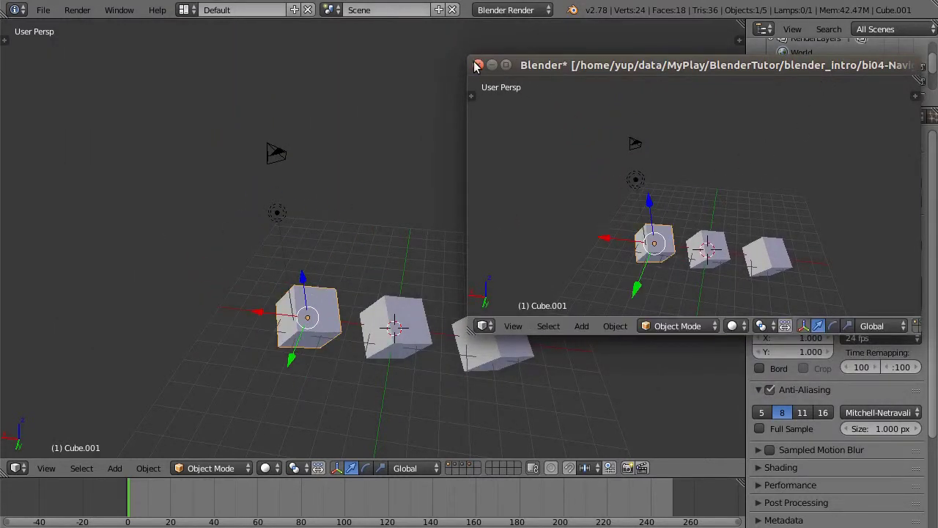
pyautogui.click(478, 65)
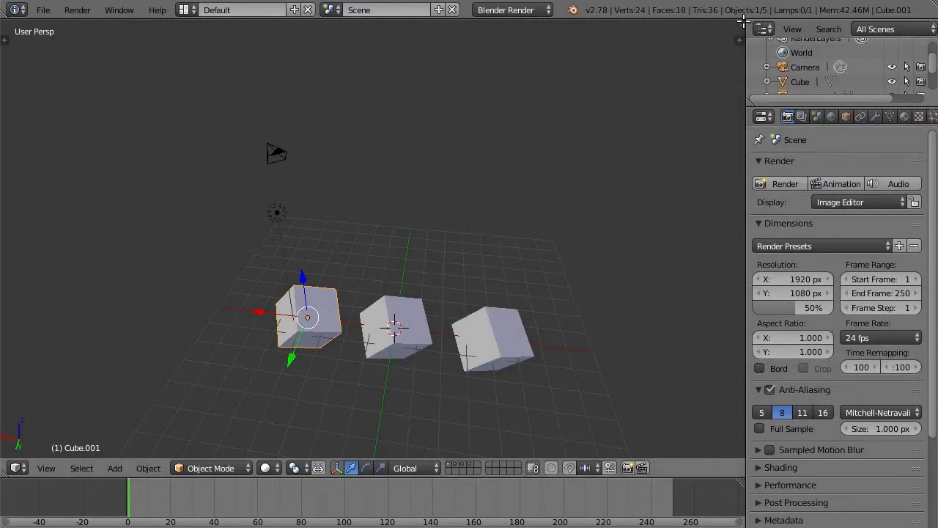
pyautogui.keyDown('shift'); pyautogui.moveTo(743, 22); pyautogui.dragTo(731, 47); pyautogui.keyUp('shift')
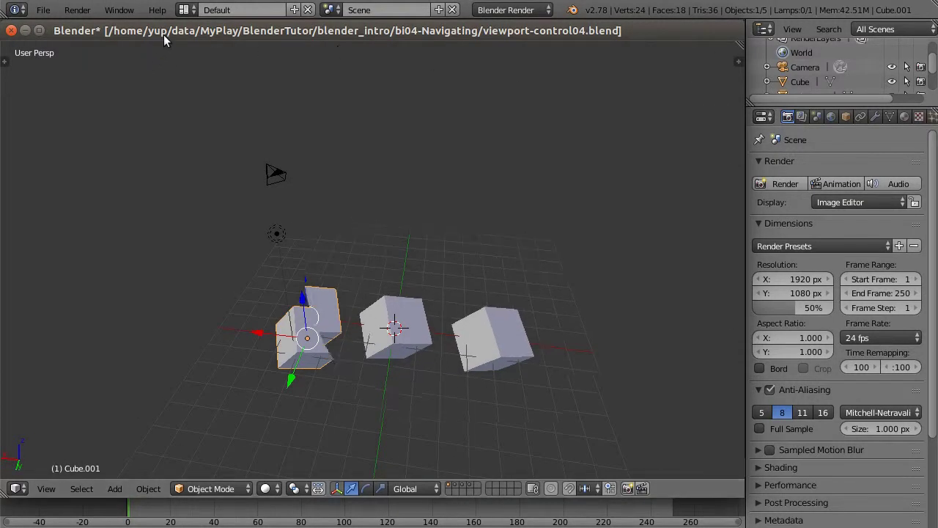
# Toggle quad view from the View menu, then return to single view with Ctrl+Alt+Q.
pyautogui.click(46, 469)
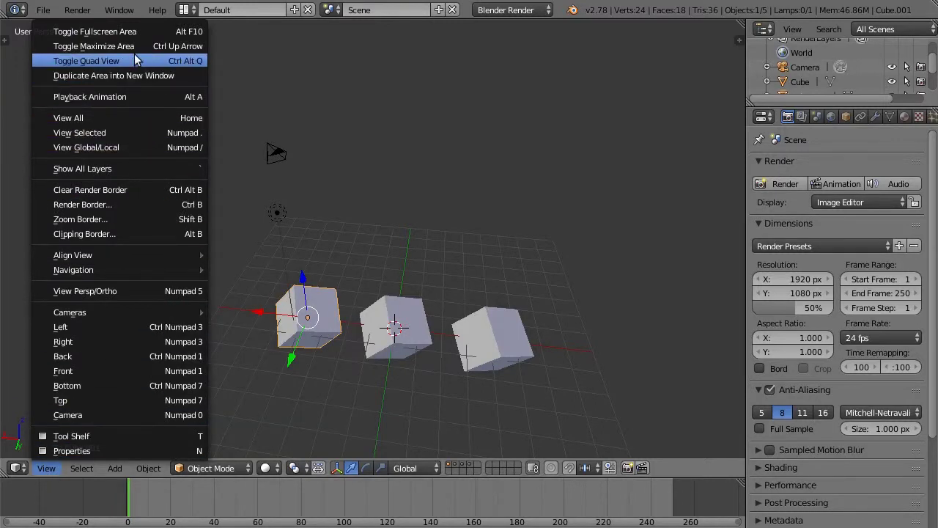
pyautogui.click(138, 63)
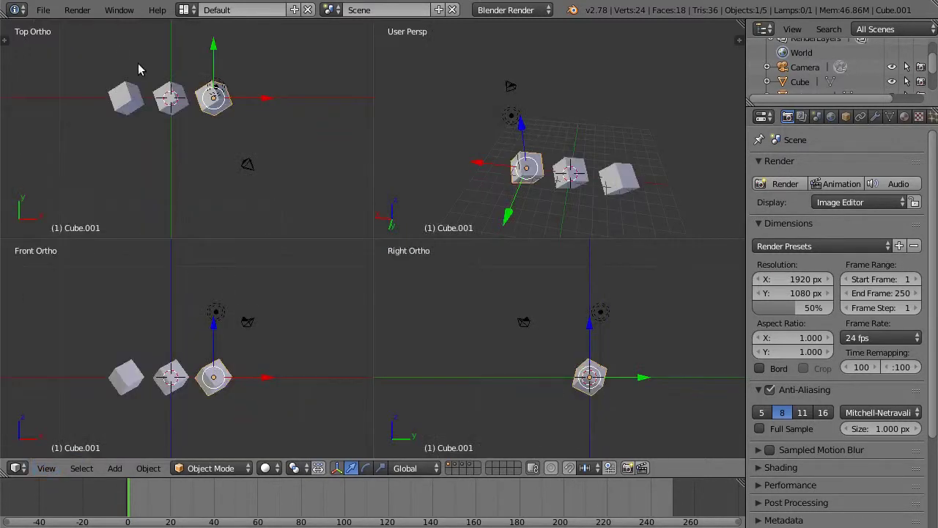
pyautogui.hotkey('ctrl', 'alt', 'q')
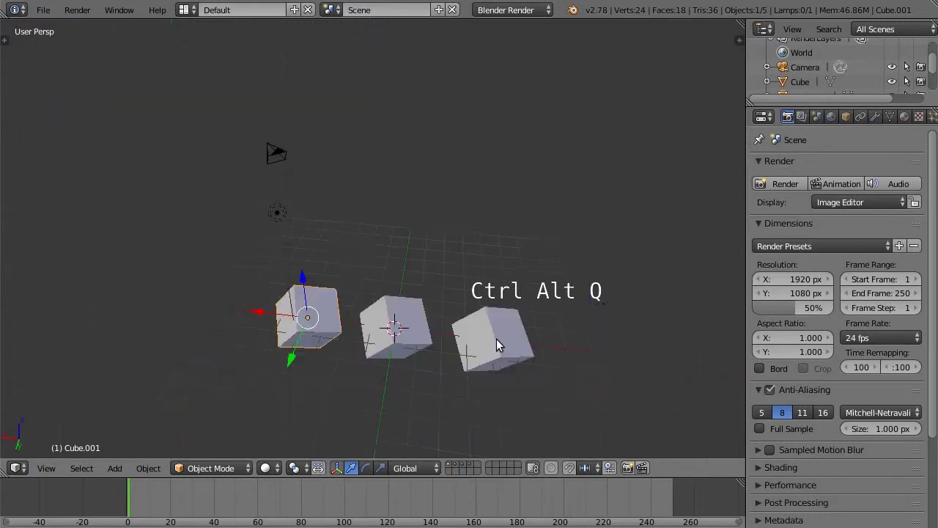
# Toggle quad view on and off from the sidebar's Display section, then hide the sidebar.
pyautogui.click(736, 44)
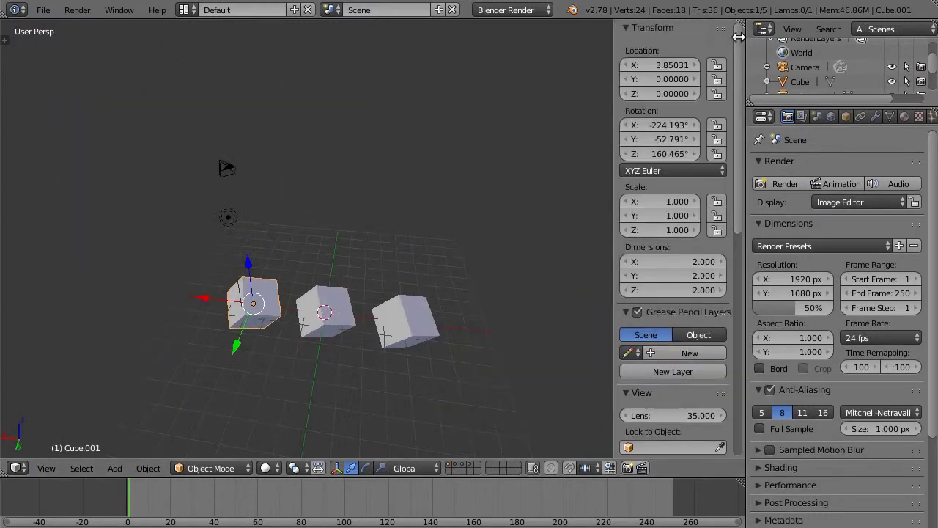
pyautogui.scroll(-8, 651, 334)
pyautogui.scroll(-3, 651, 334)
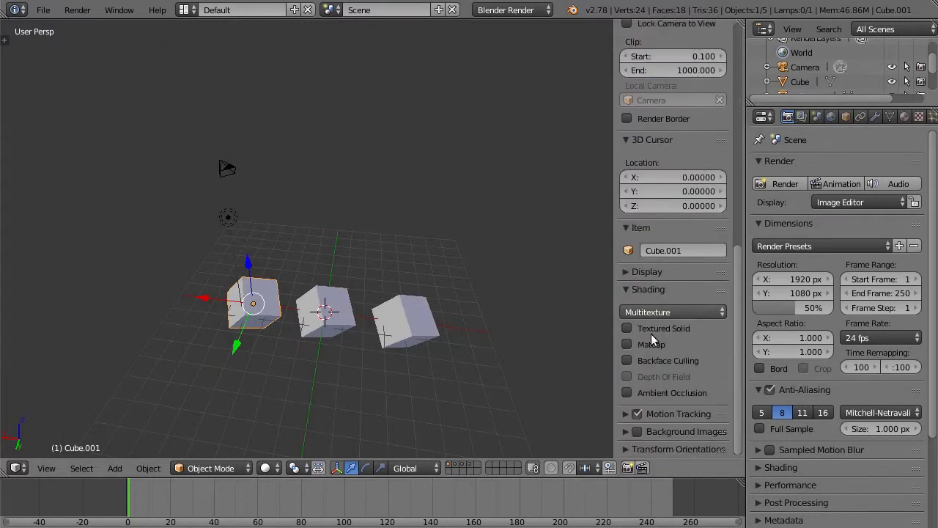
pyautogui.click(665, 272)
pyautogui.scroll(-4, 674, 326)
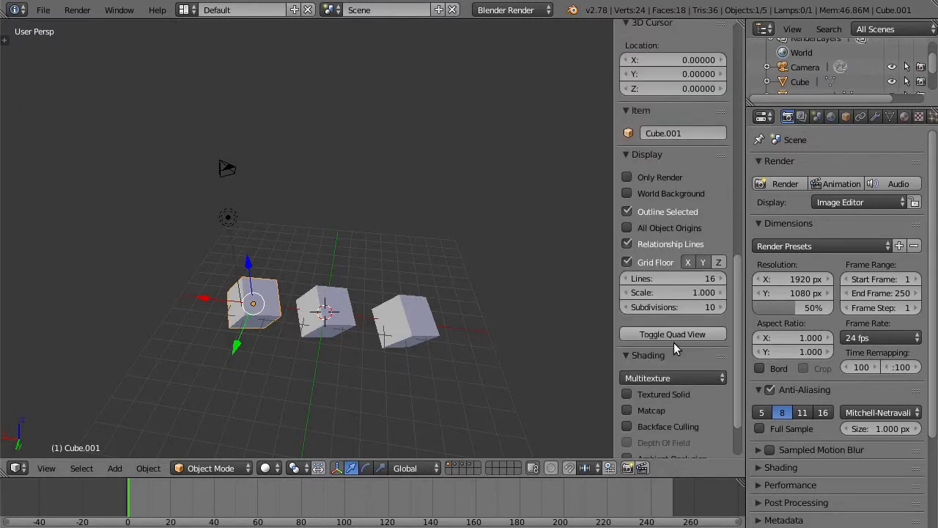
pyautogui.click(674, 336)
pyautogui.click(673, 335)
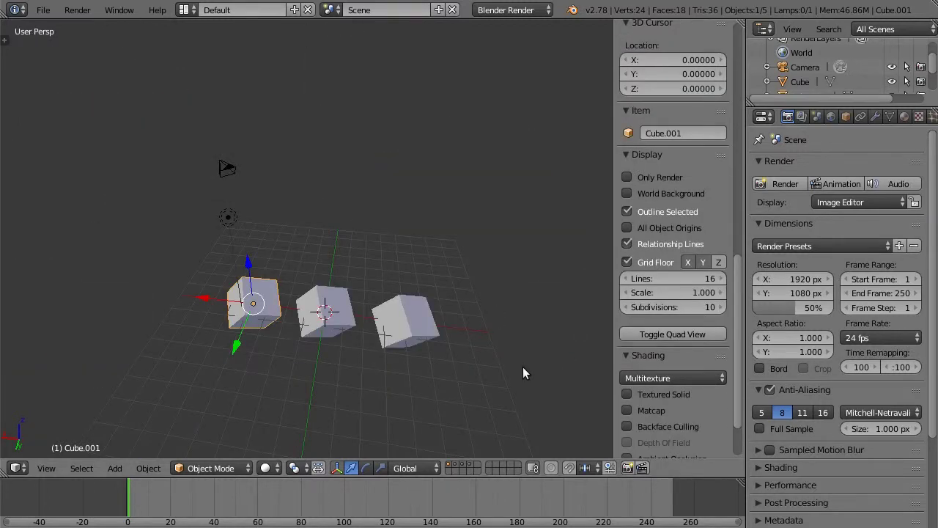
pyautogui.press('n')
pyautogui.click(41, 469)
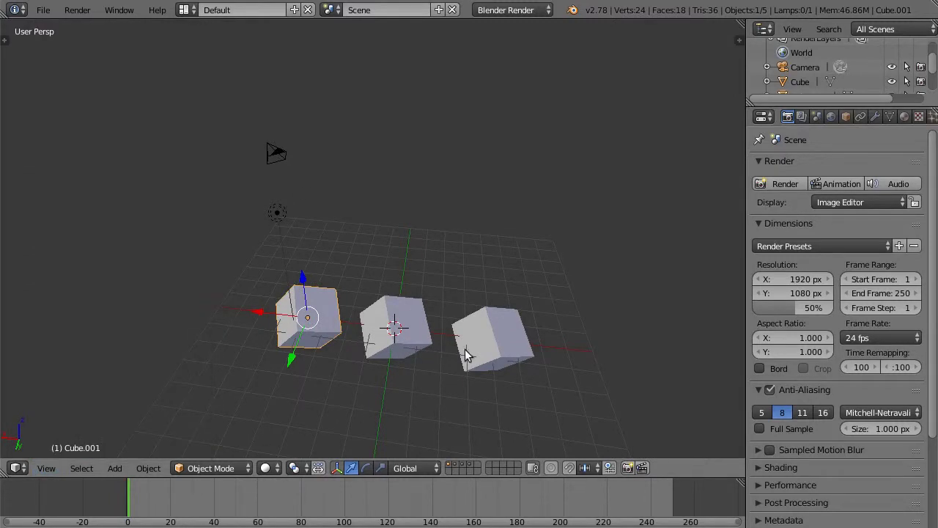
# Maximize the 3D viewport with Ctrl+Up, then use Toggle Fullscreen Area to hide all interface.
pyautogui.hotkey('ctrl', 'Up')
pyautogui.hotkey('ctrl', 'Up')
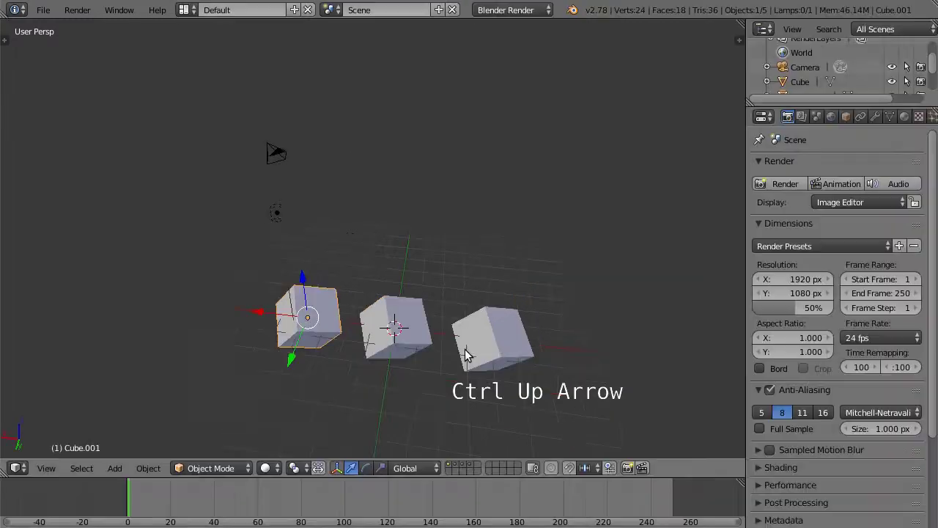
pyautogui.click(46, 469)
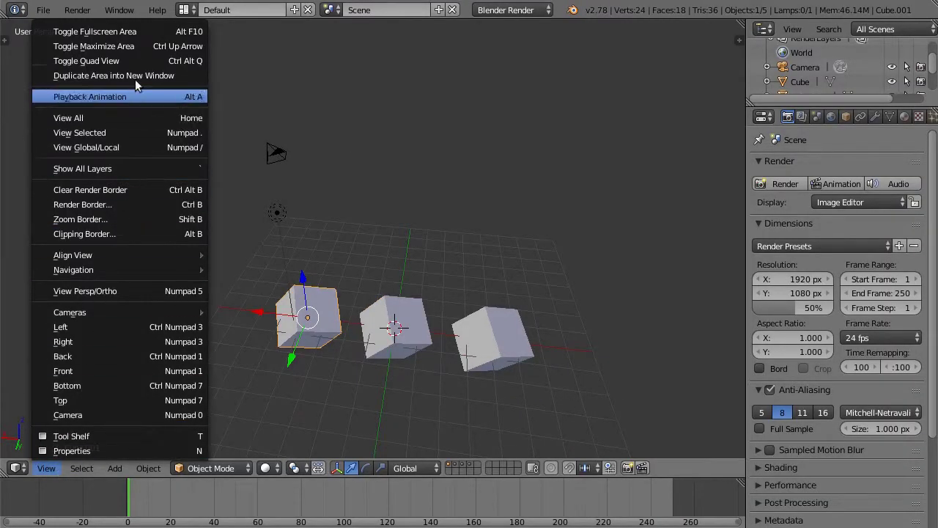
pyautogui.click(143, 35)
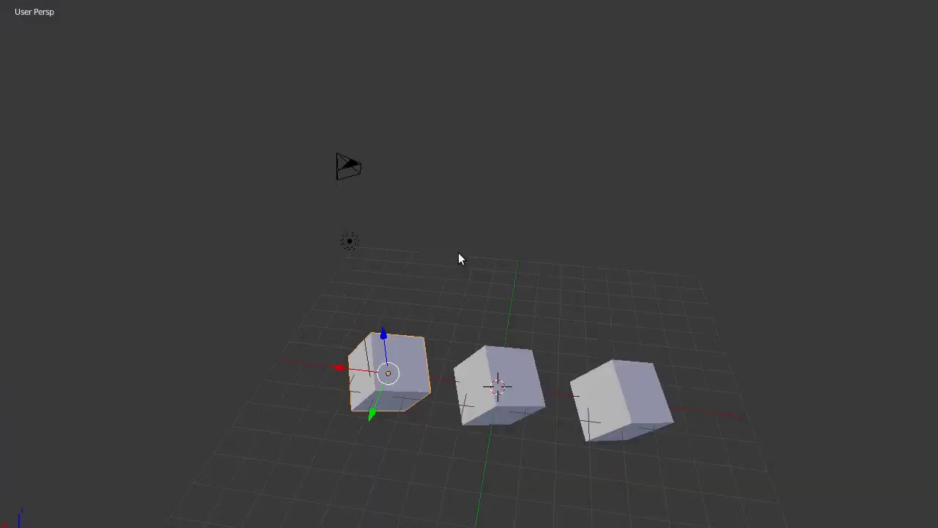